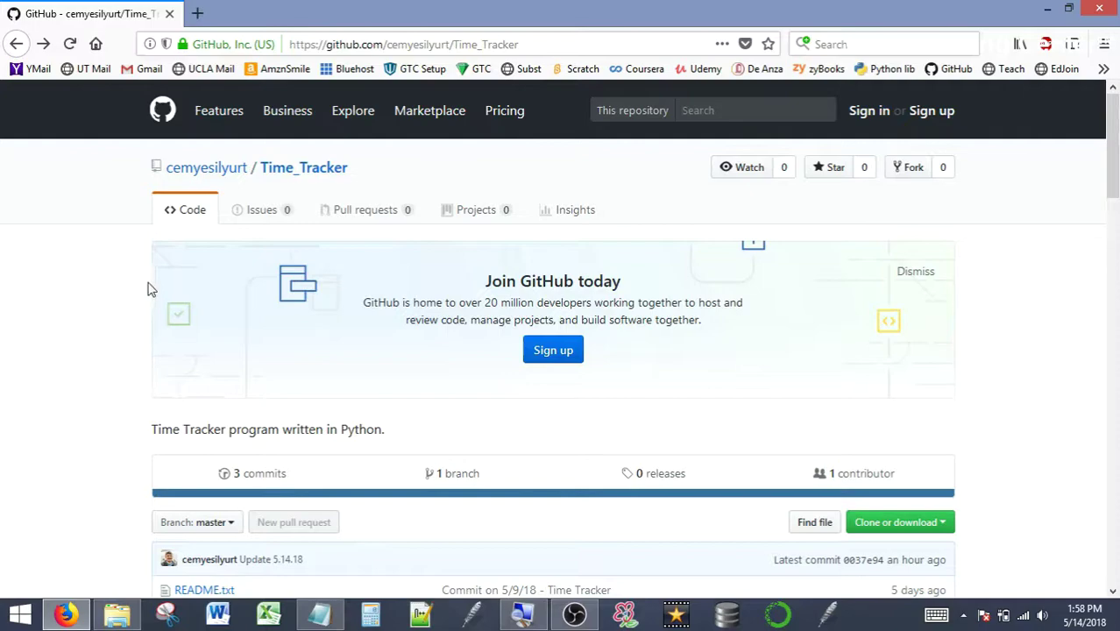
# - Bring up Magnifier and enlarge the screen to 200%
pyautogui.click(523, 614)
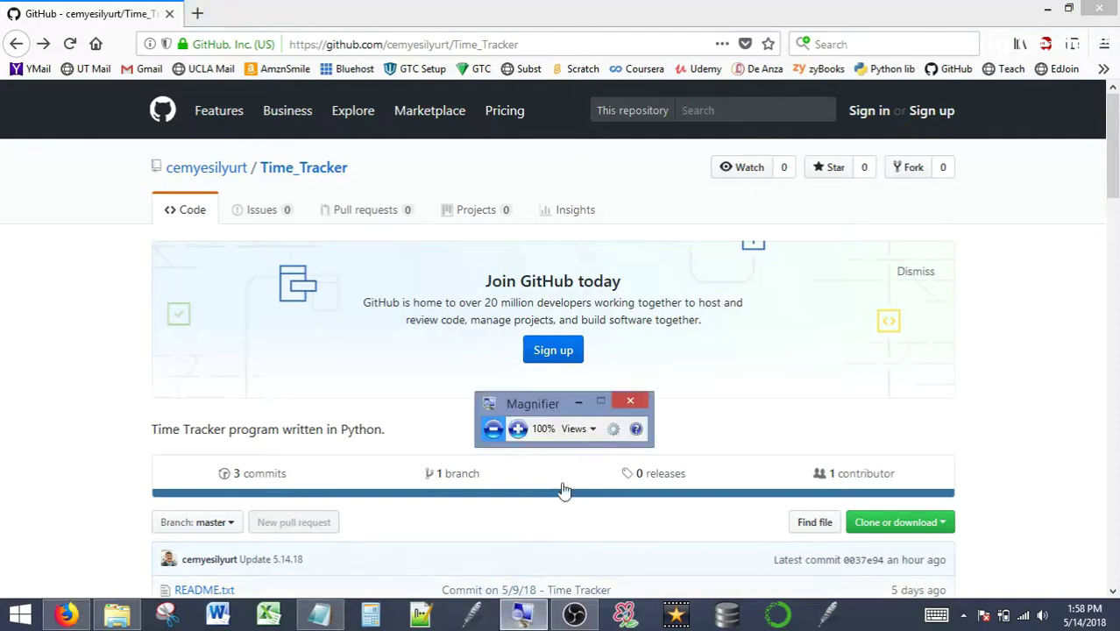
pyautogui.click(518, 431)
pyautogui.click(526, 427)
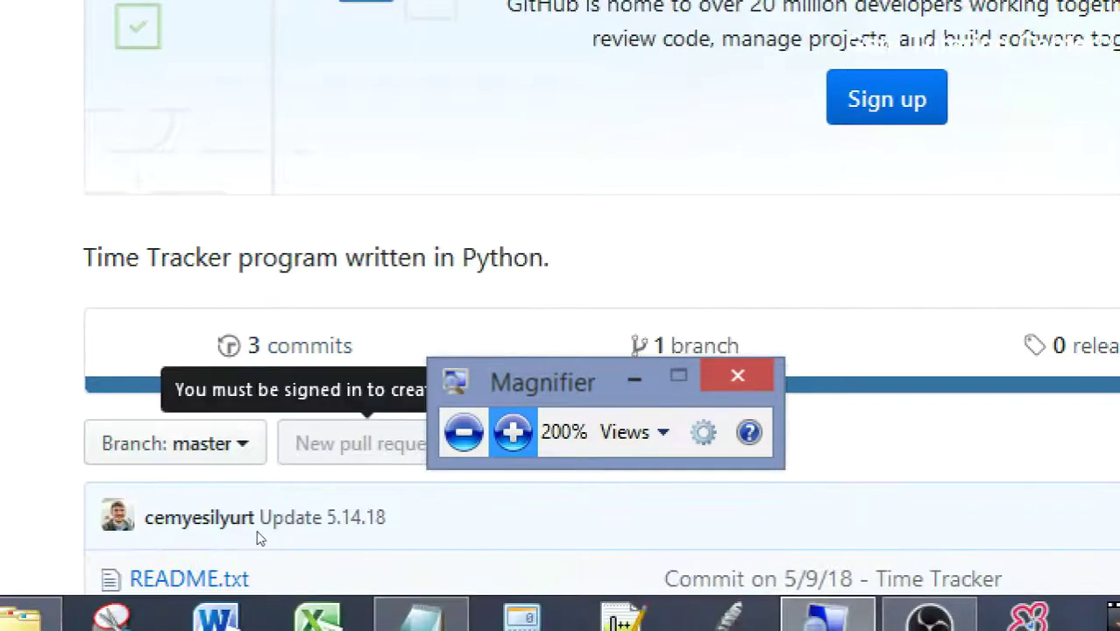
# - Open the TimeTracker_CHY.zip file page in the Time_Tracker repository and return the magnification to 100%
pyautogui.scroll(-5, 257, 526)
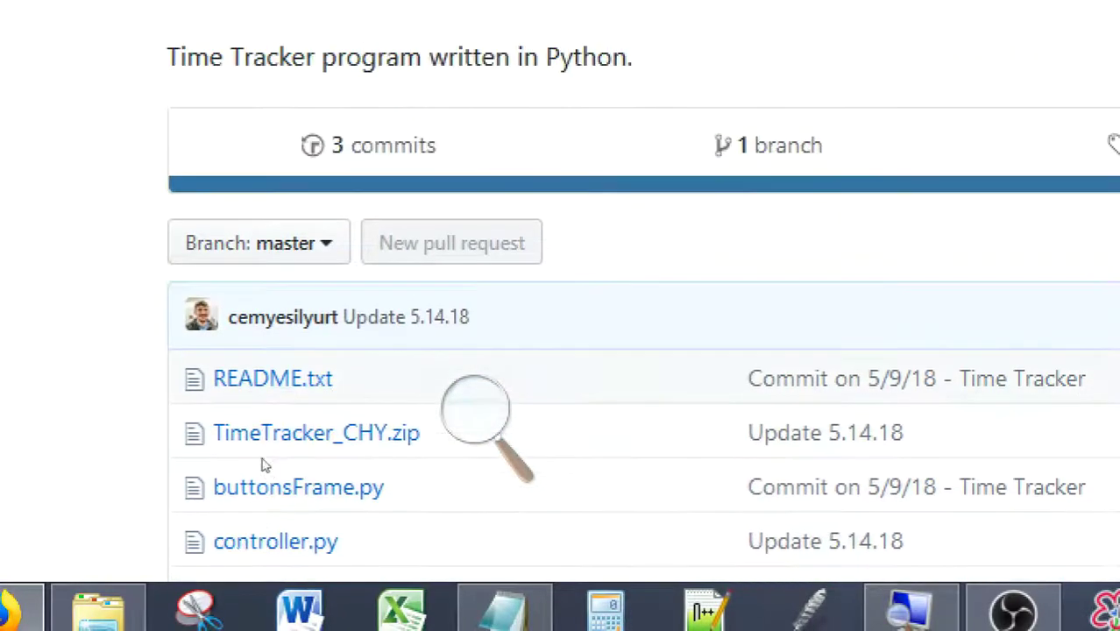
pyautogui.click(250, 530)
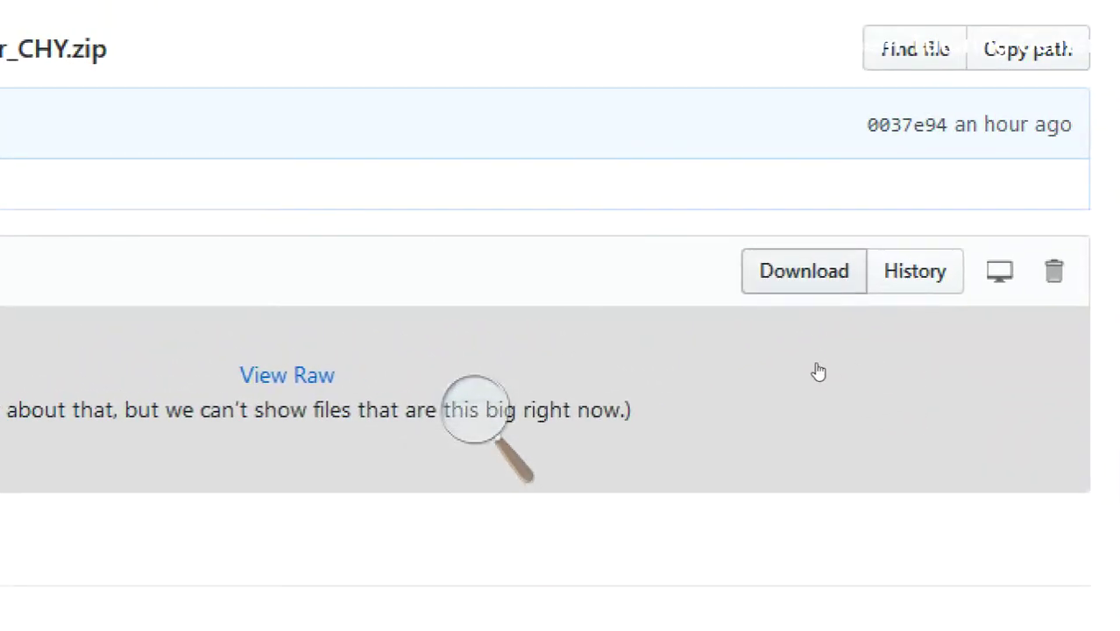
pyautogui.click(649, 444)
pyautogui.click(648, 443)
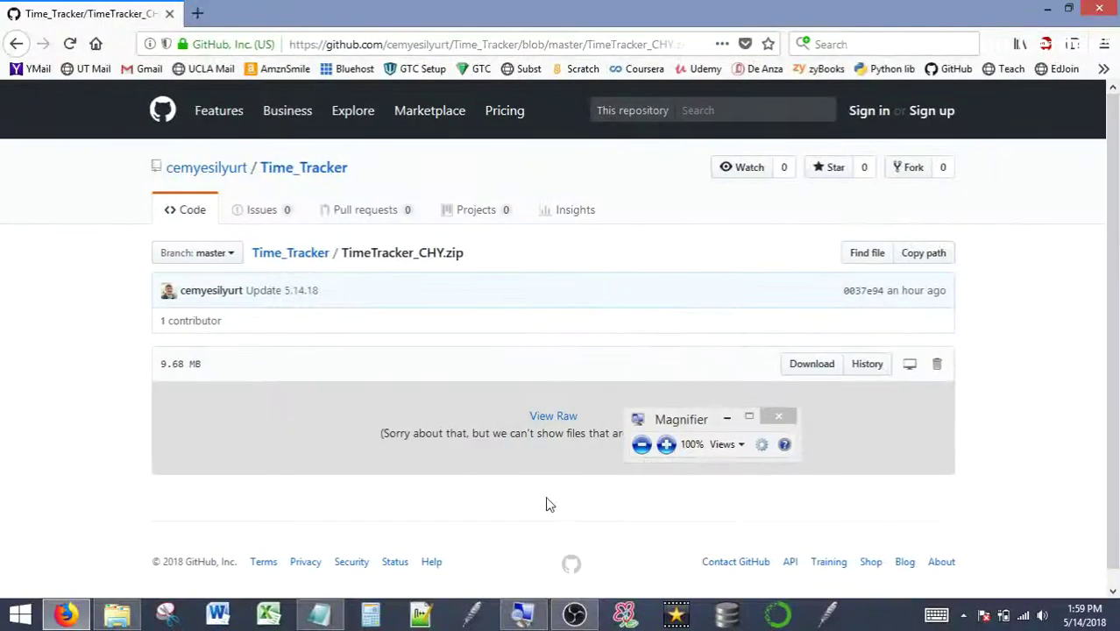
# - Switch to File Explorer and open the TimeTracker_CHY folder on the Desktop, with the screen magnified to 200%
pyautogui.click(117, 614)
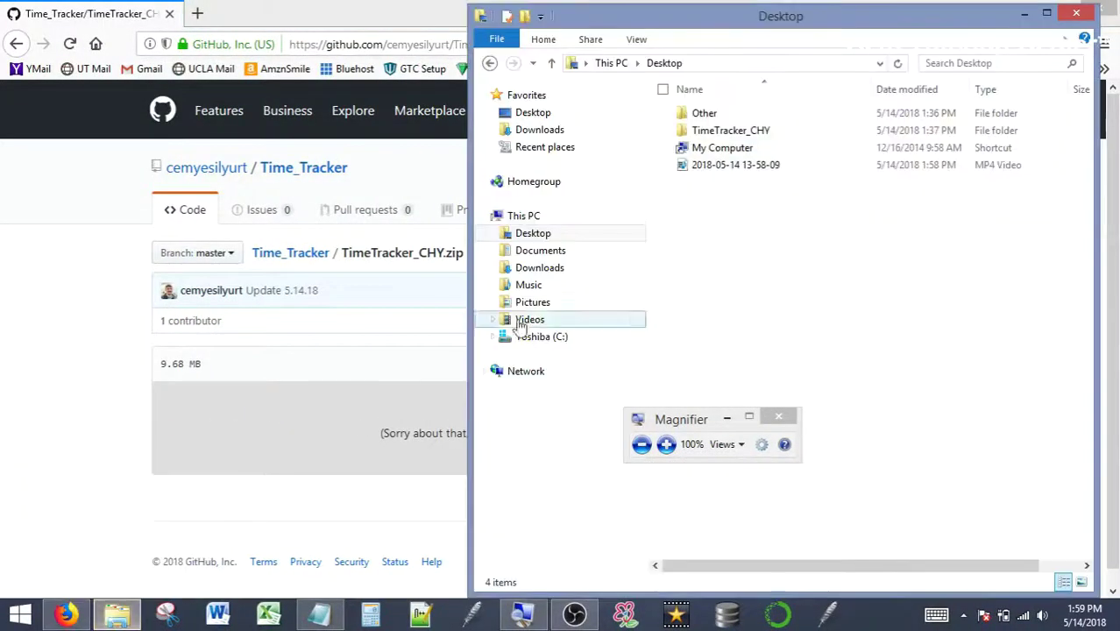
pyautogui.click(673, 130)
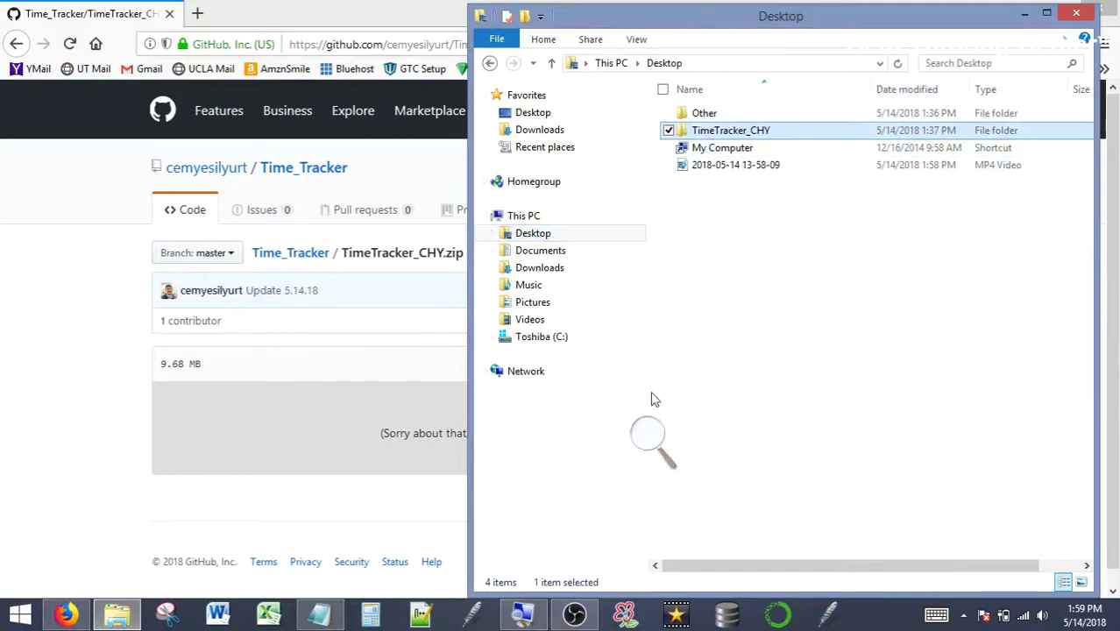
pyautogui.click(666, 444)
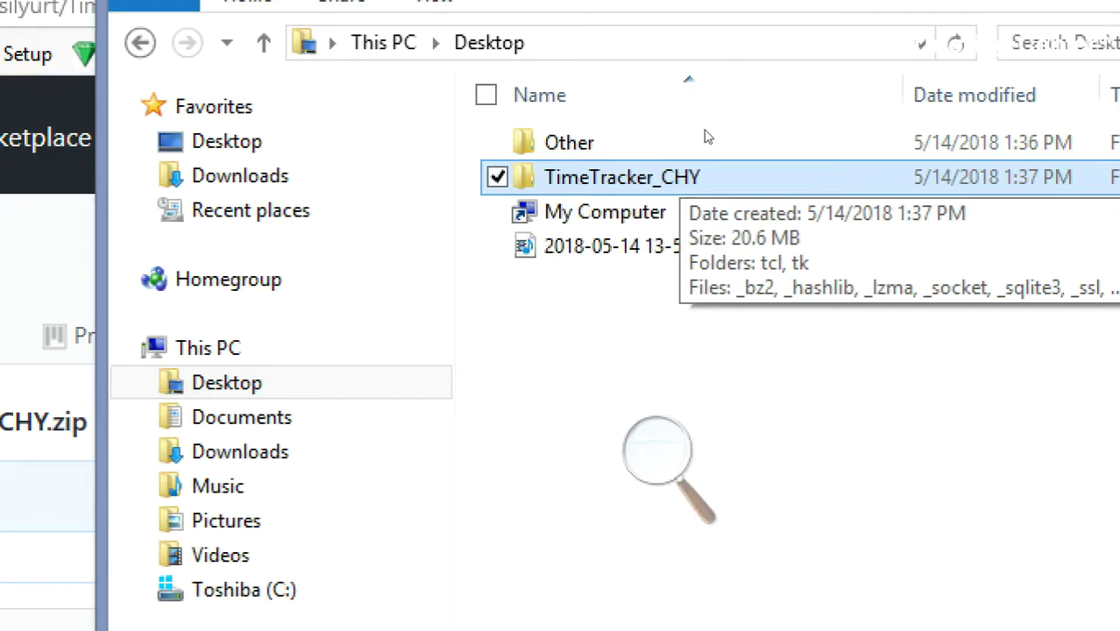
pyautogui.press('Return')
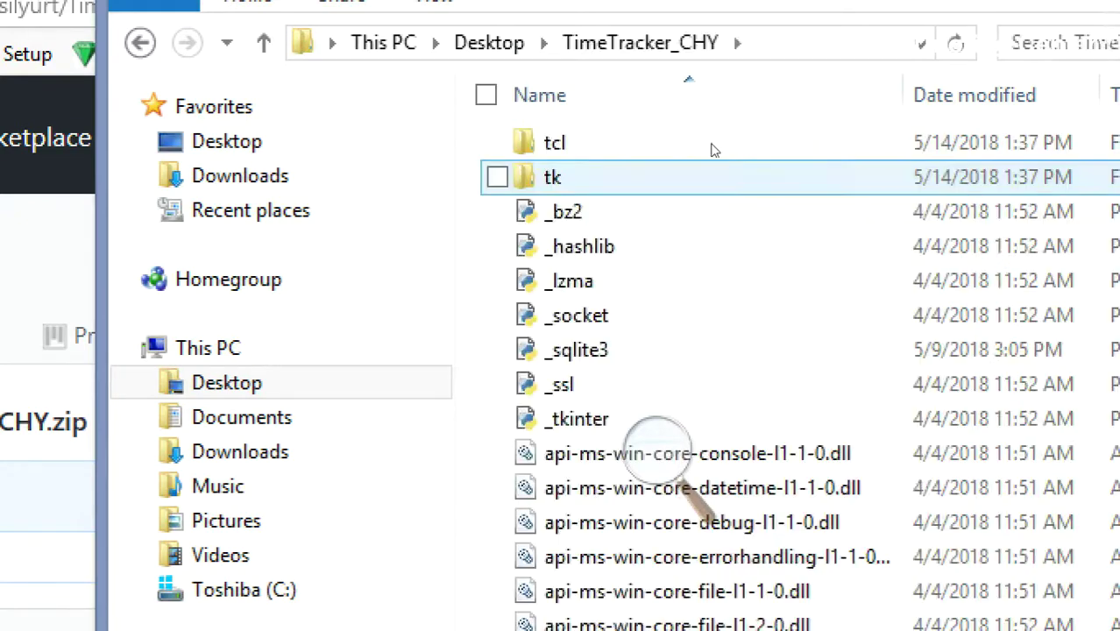
# - Launch the TimeTracker_CHY application from its folder and return the magnification to 100%
pyautogui.scroll(-1, 727, 216)
pyautogui.scroll(-10, 726, 215)
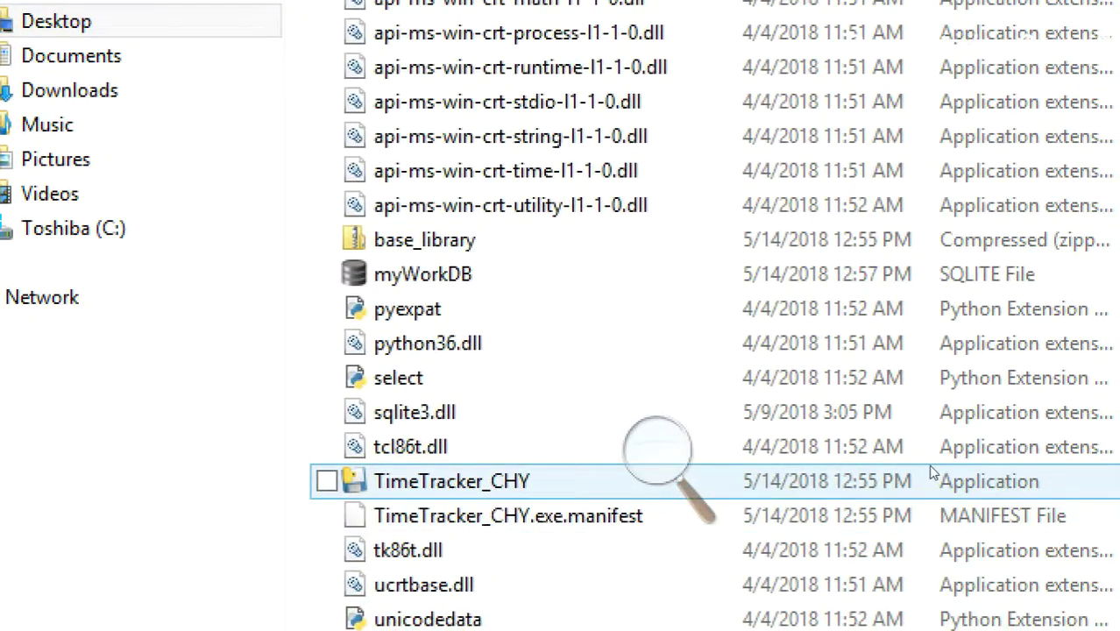
pyautogui.moveTo(716, 472)
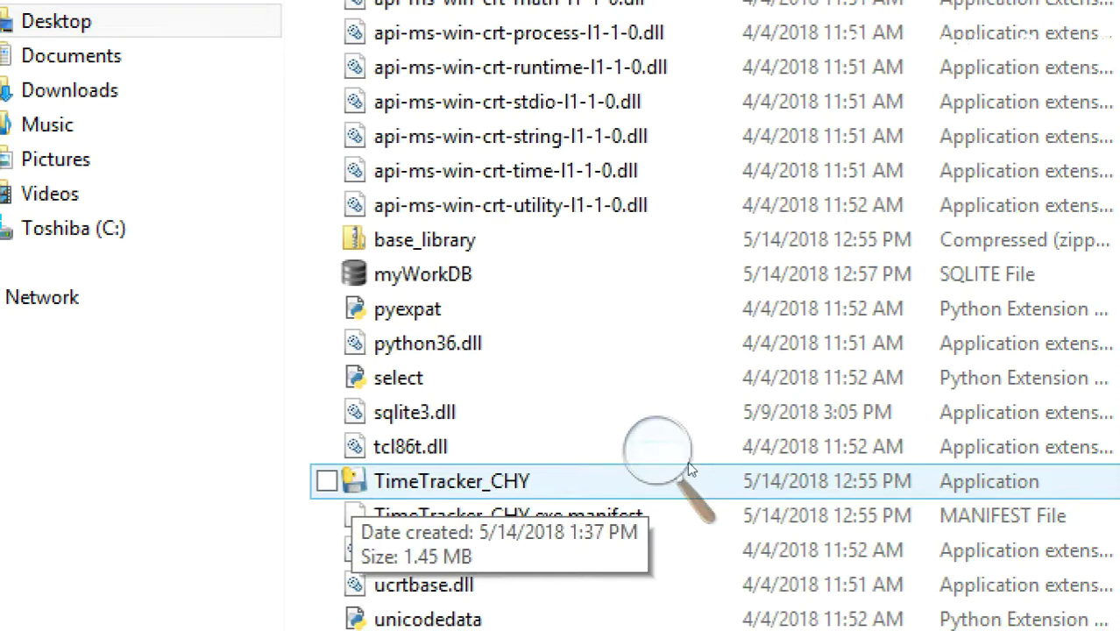
pyautogui.click(743, 467)
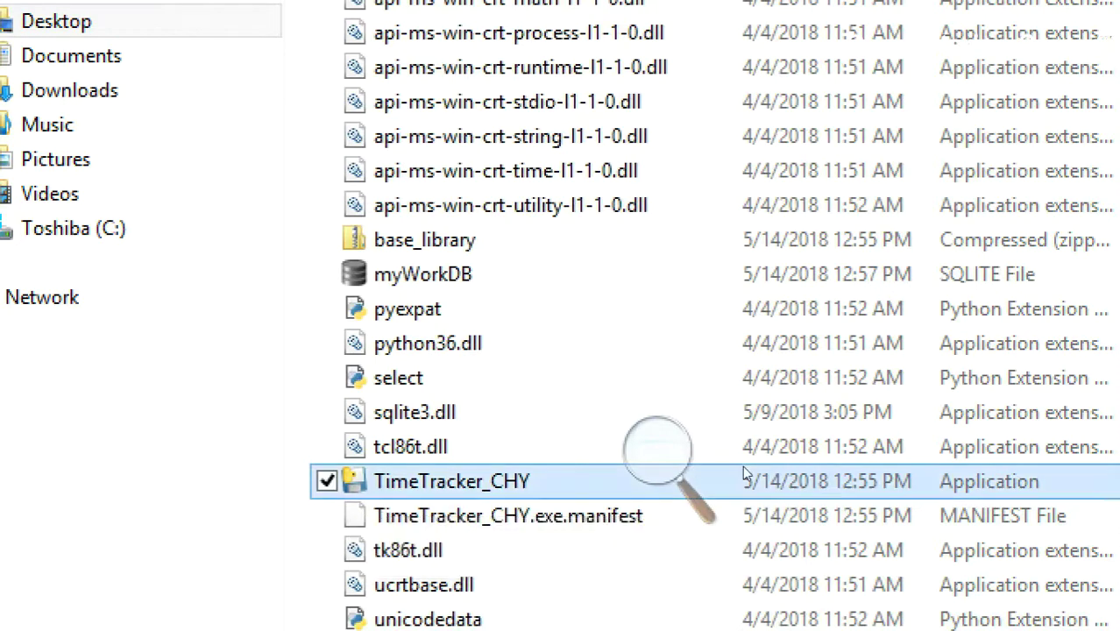
pyautogui.click(661, 445)
pyautogui.click(648, 470)
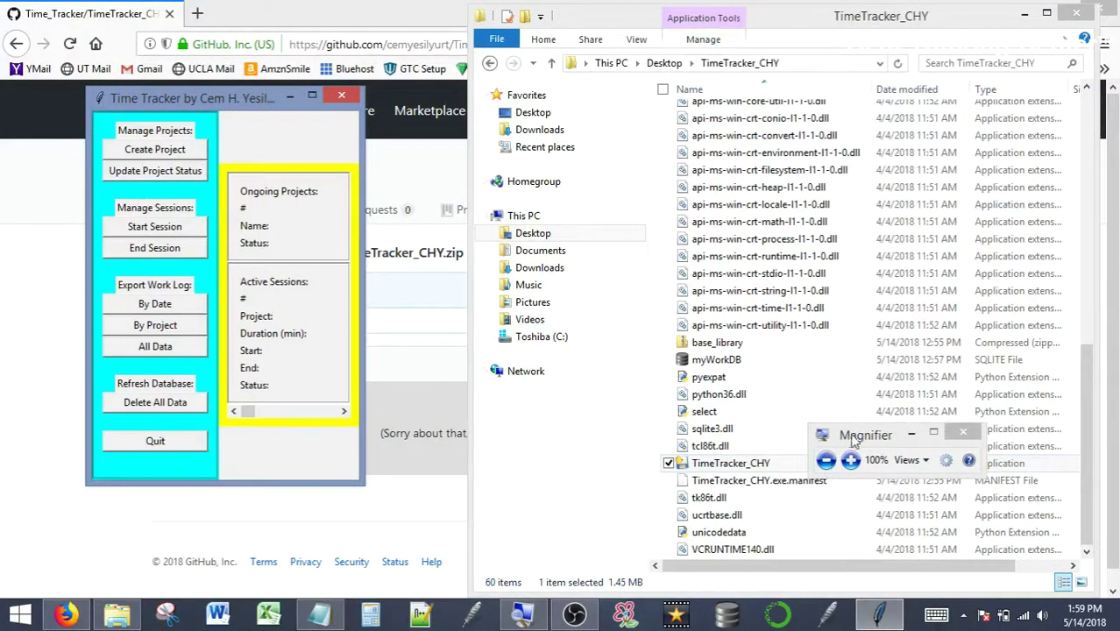
# - Move Magnifier beside the Time Tracker window and enlarge the screen to 200%
pyautogui.moveTo(855, 436); pyautogui.dragTo(451, 247)
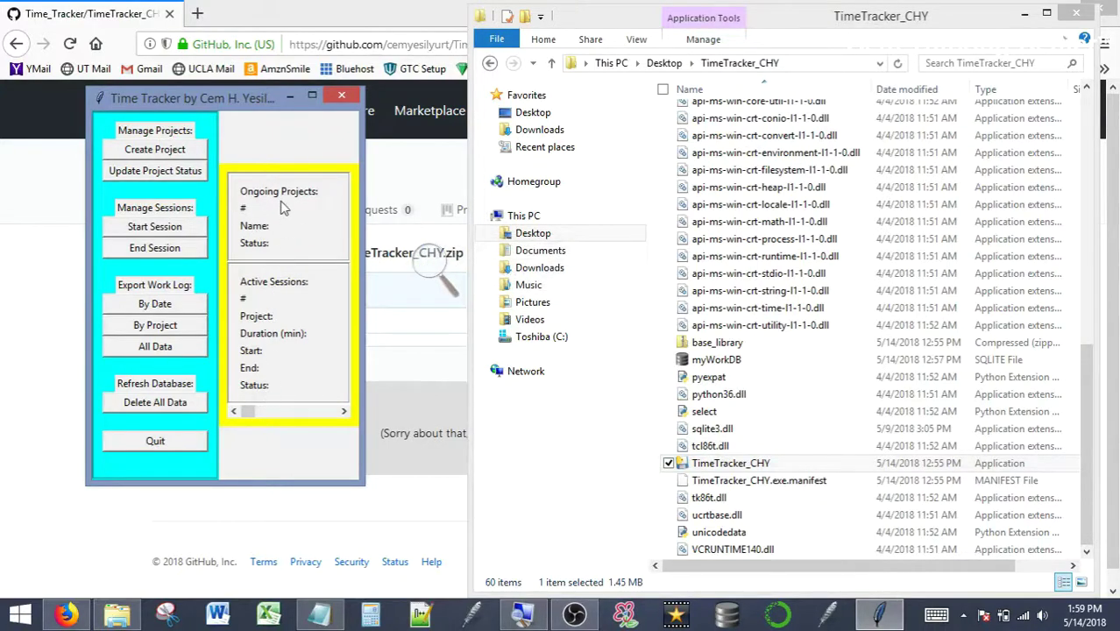
pyautogui.click(430, 272)
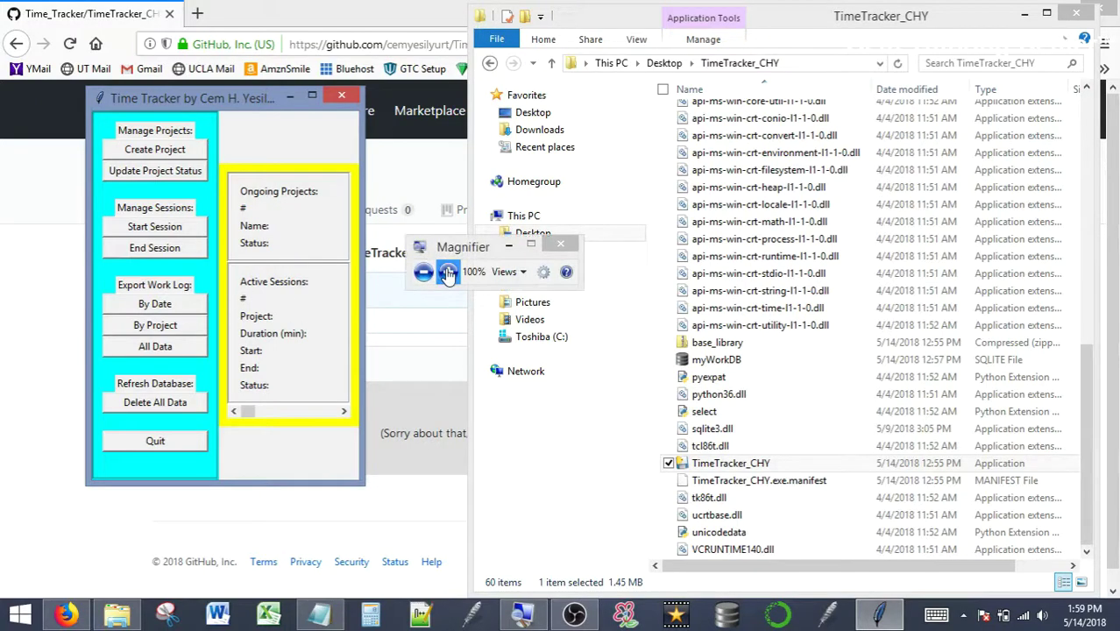
pyautogui.click(448, 272)
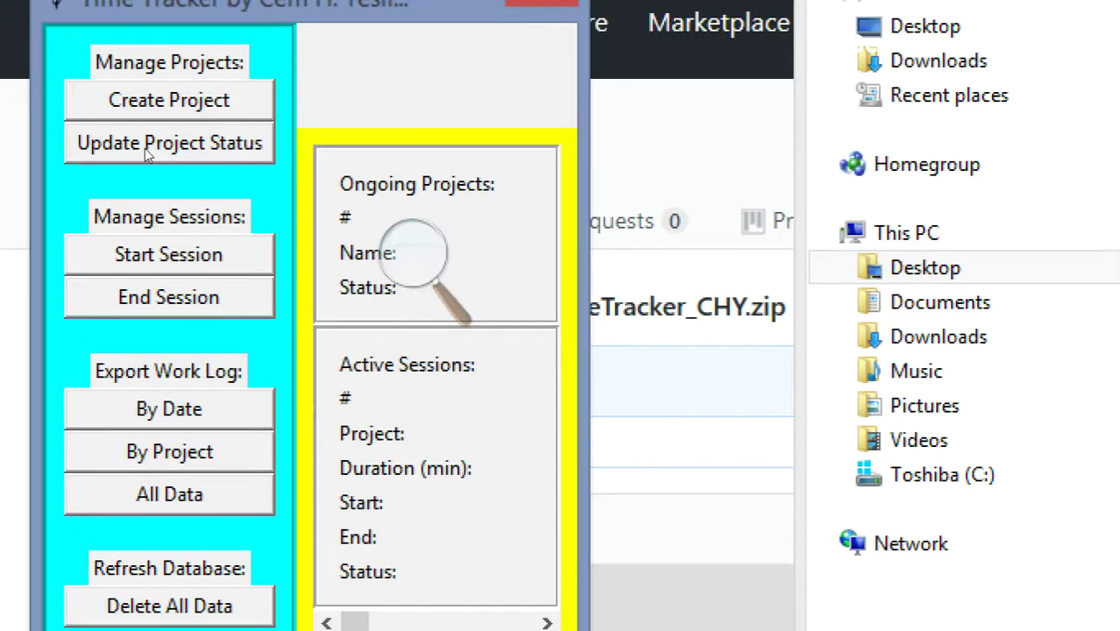
# - Create a new project named "First Project" in Time Tracker
pyautogui.click(148, 151)
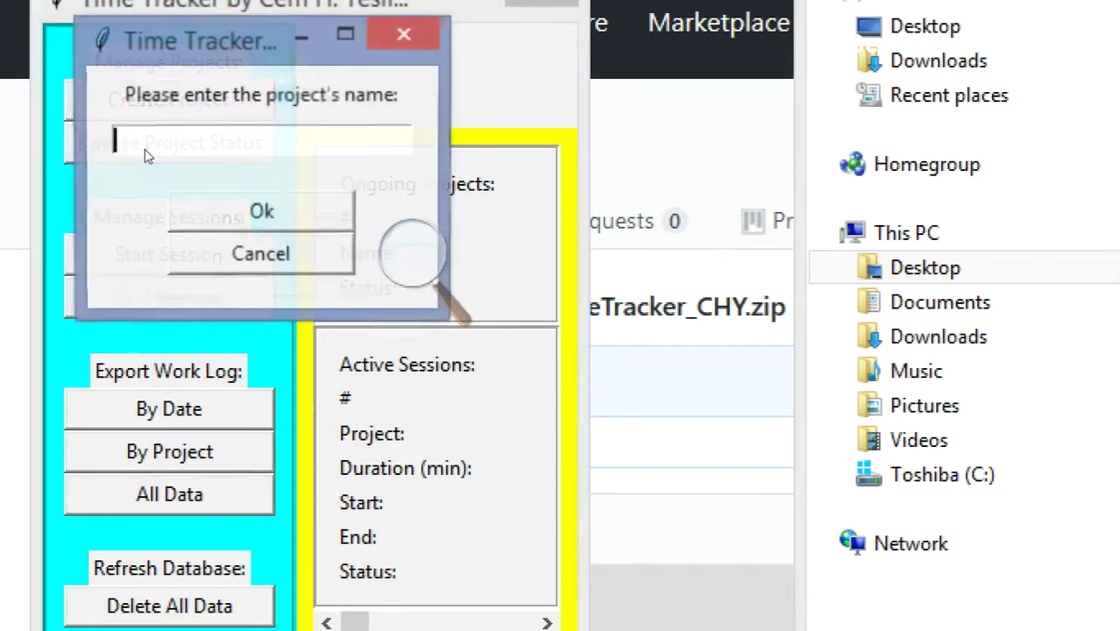
pyautogui.write('First ')
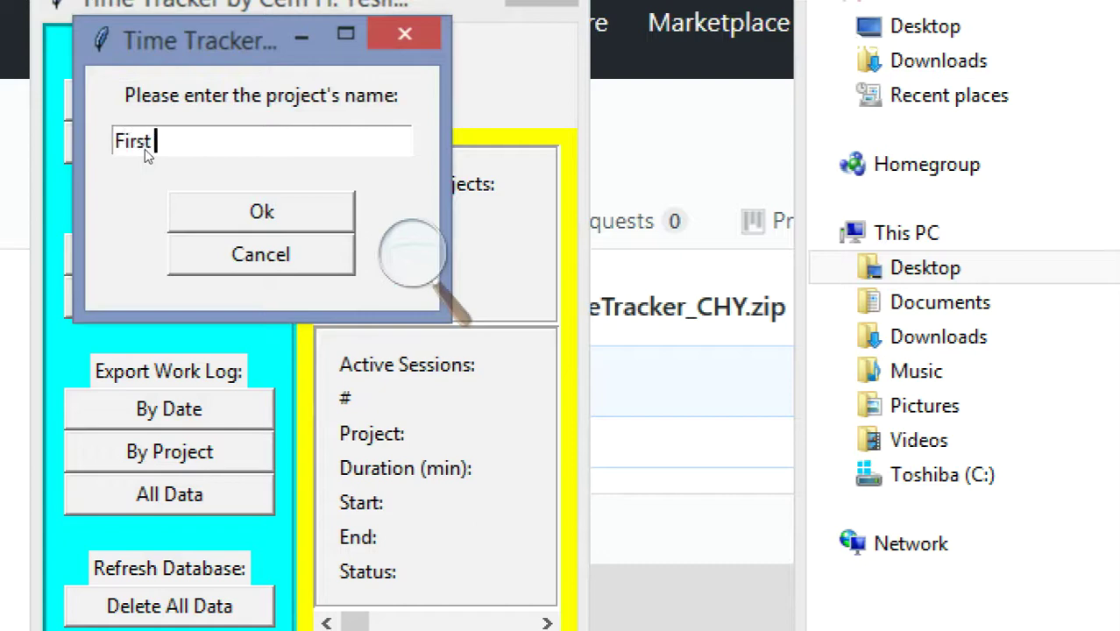
pyautogui.write('Project')
pyautogui.press('Return')
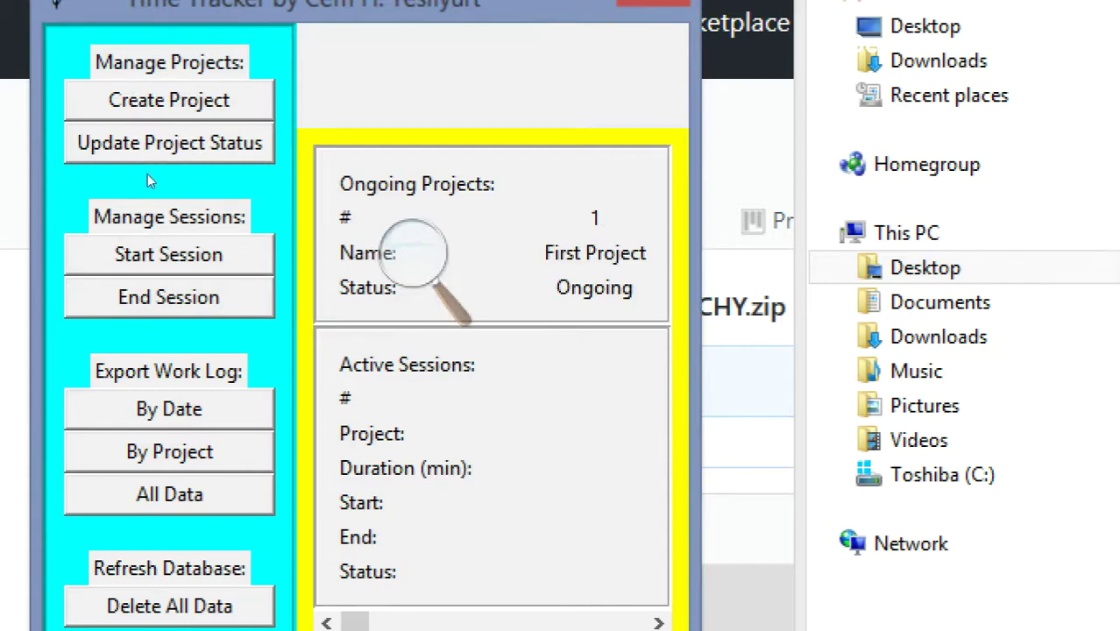
# - Start a work session for the ongoing project First Project
pyautogui.click(176, 239)
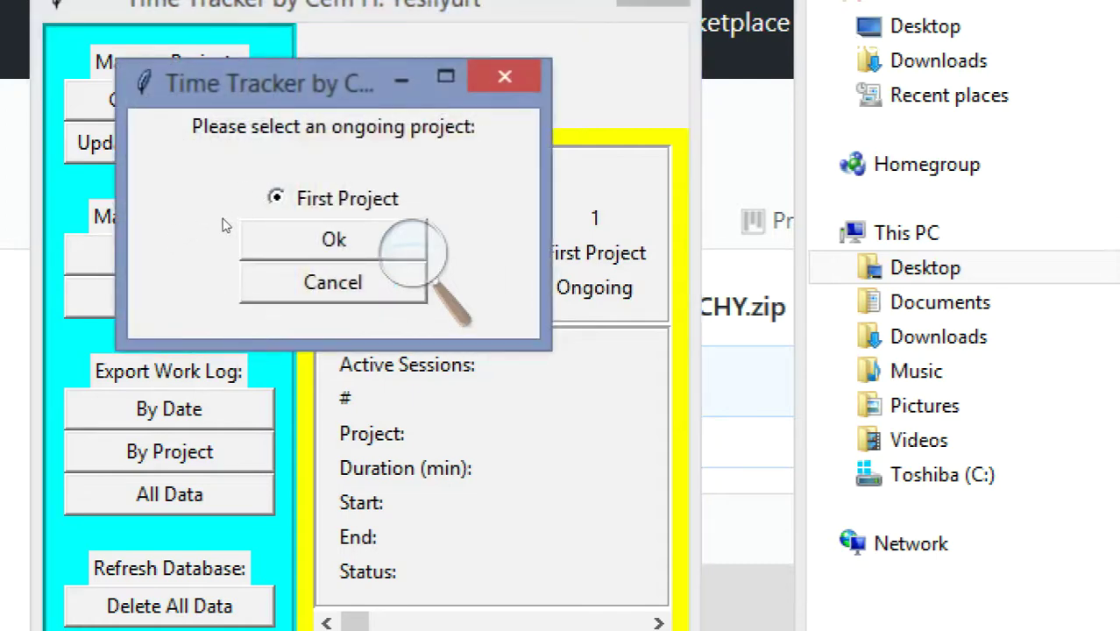
pyautogui.moveTo(211, 138)
pyautogui.mouseDown()
pyautogui.moveTo(190, 120)
pyautogui.moveTo(162, 129)
pyautogui.moveTo(165, 149)
pyautogui.moveTo(204, 133)
pyautogui.mouseUp()
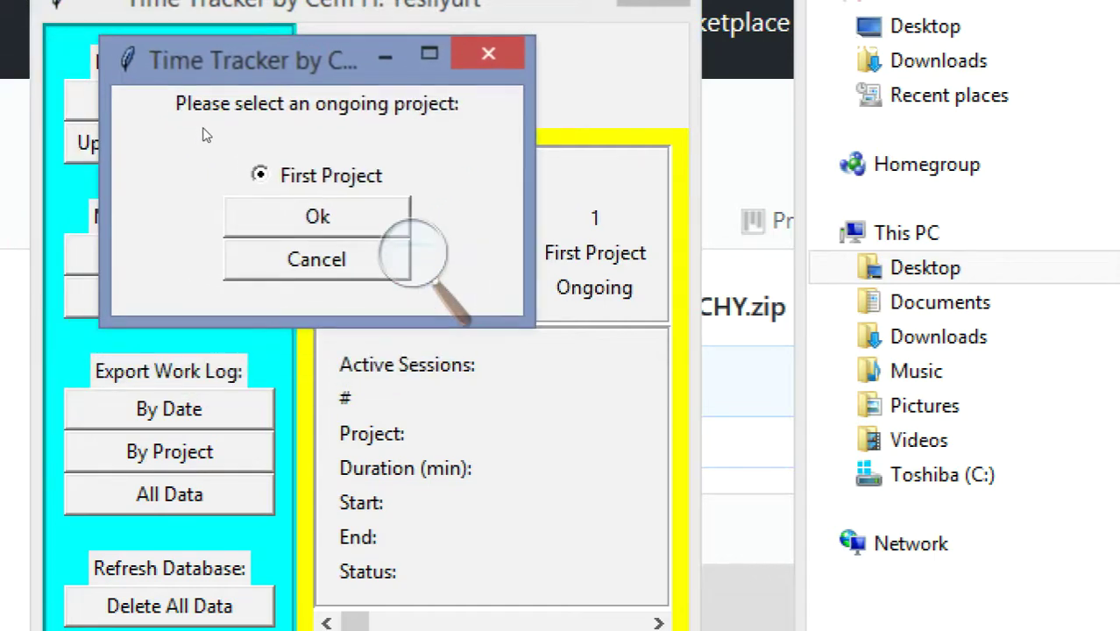
pyautogui.click(227, 217)
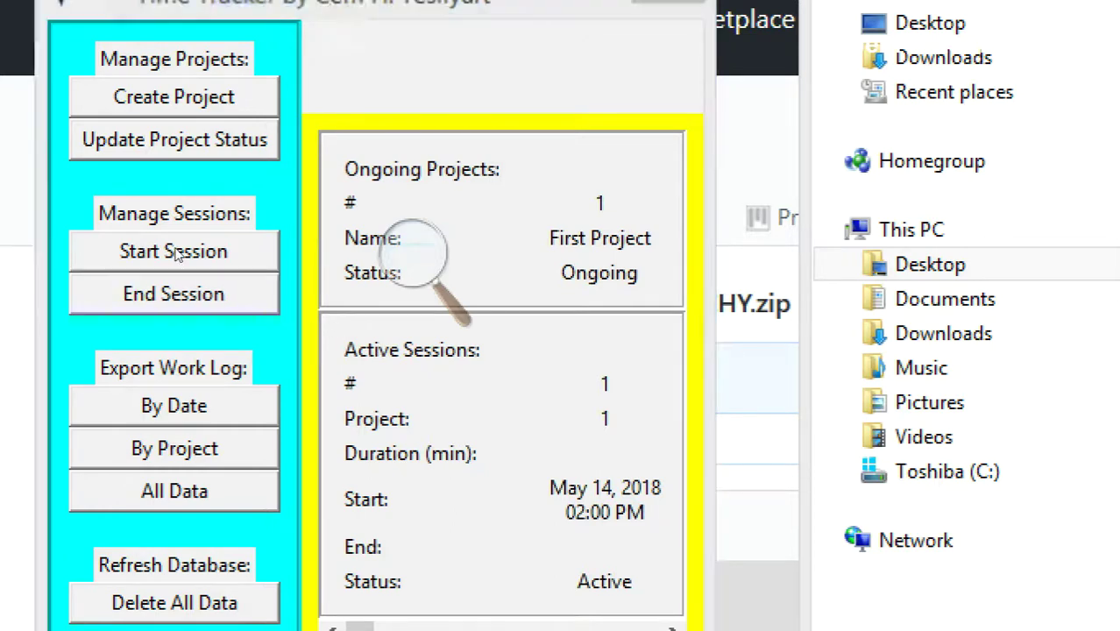
# - End active session 1 and dismiss the session summary
pyautogui.click(174, 294)
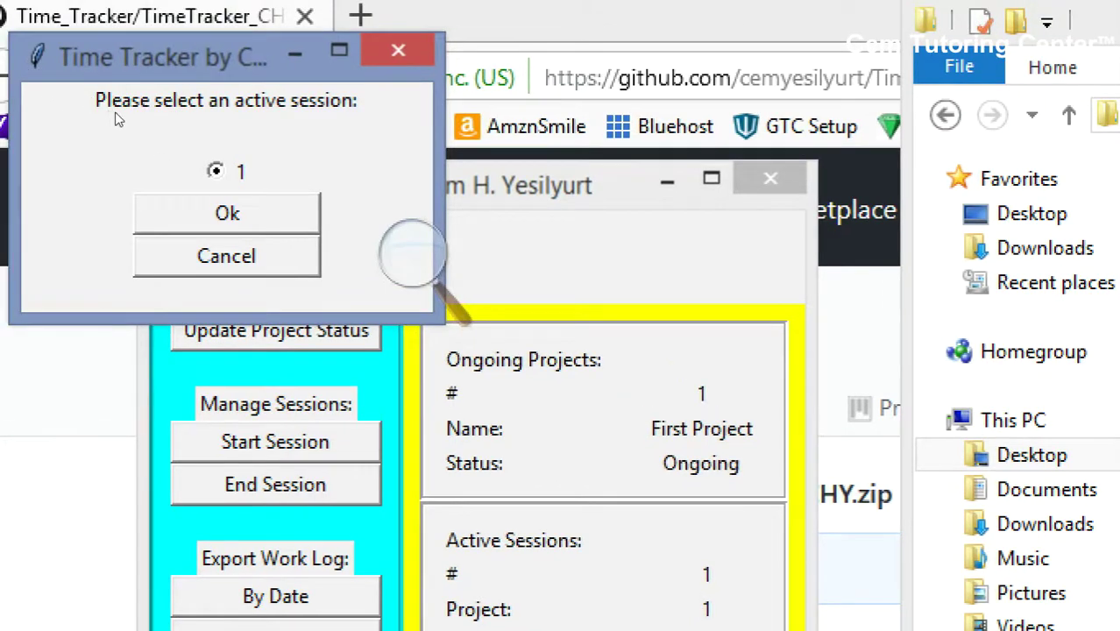
pyautogui.press('Return')
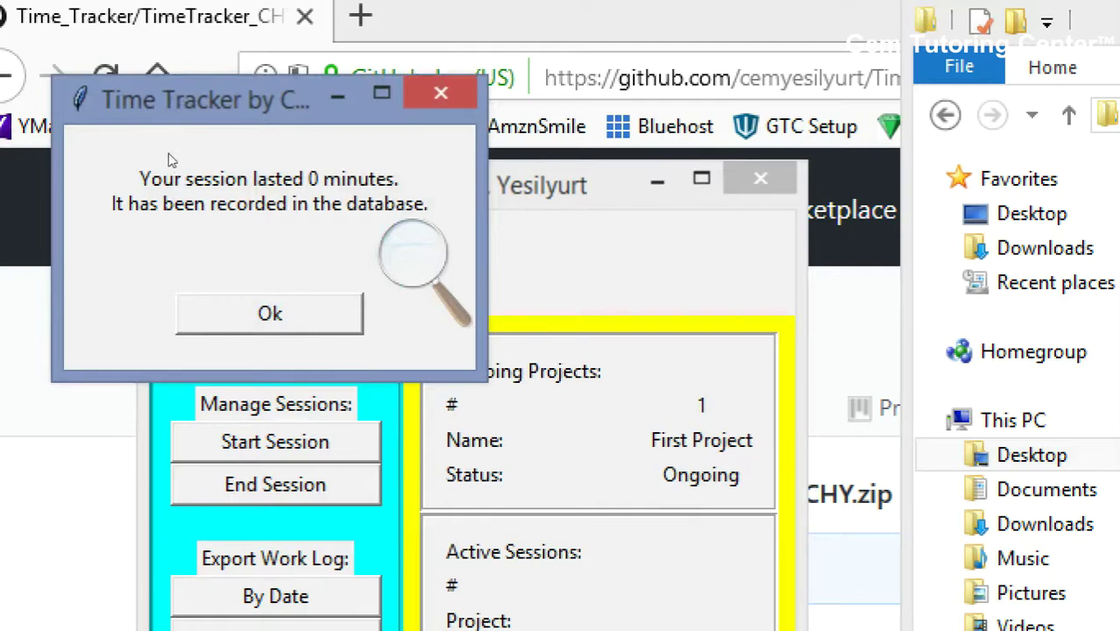
pyautogui.press('Return')
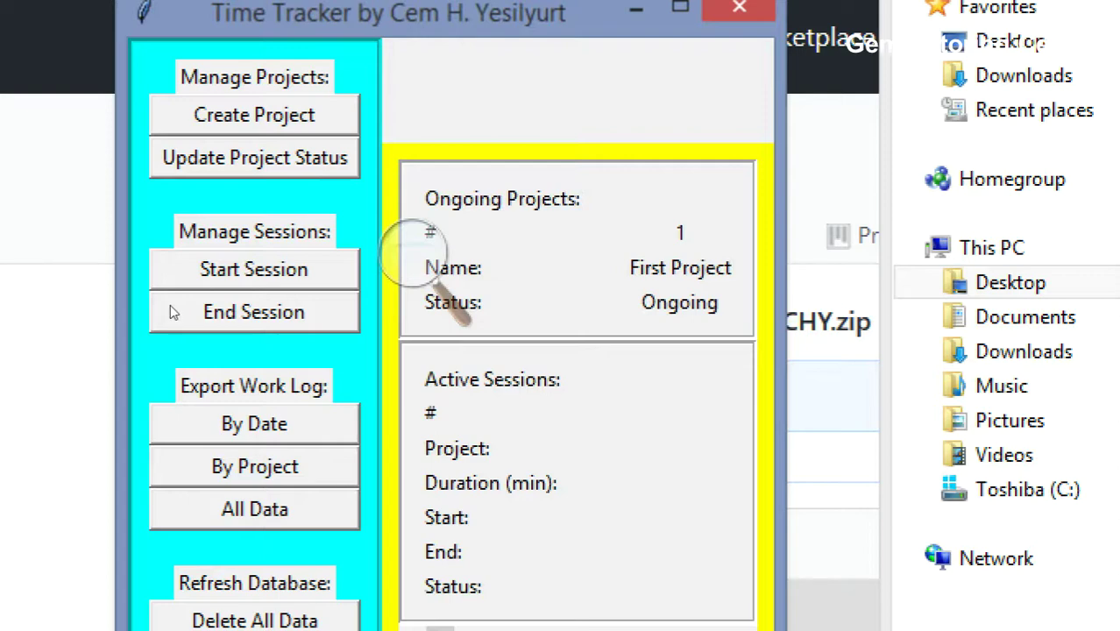
# - Export the work log by date and open MyWorkData_ByDate_2018_May_14 from the TimeTracker_CHY folder in Excel
pyautogui.click(254, 424)
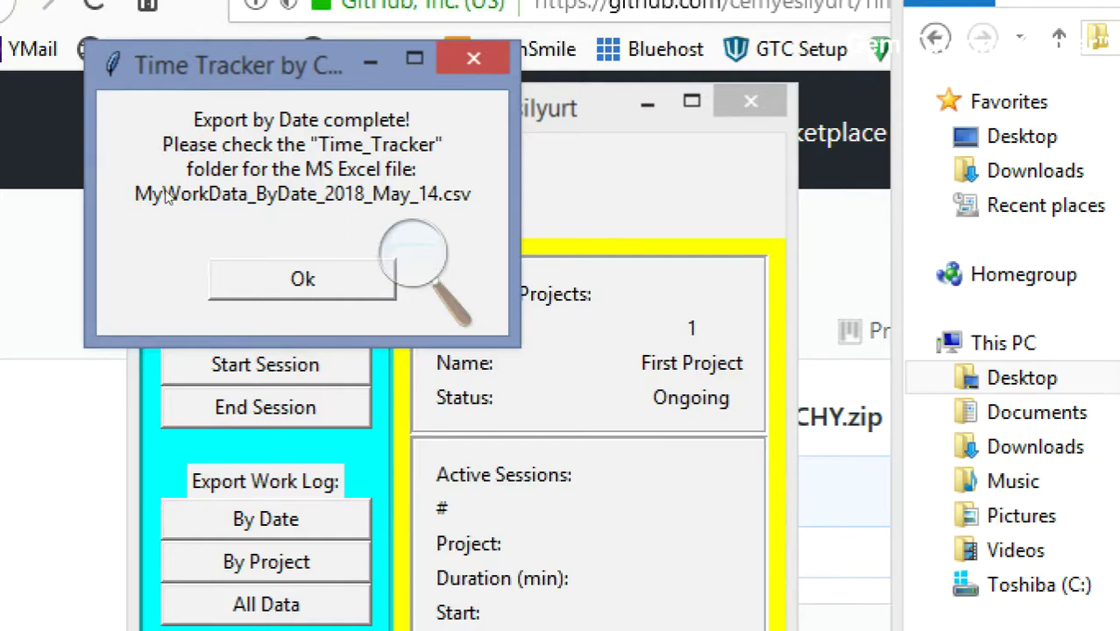
pyautogui.click(303, 278)
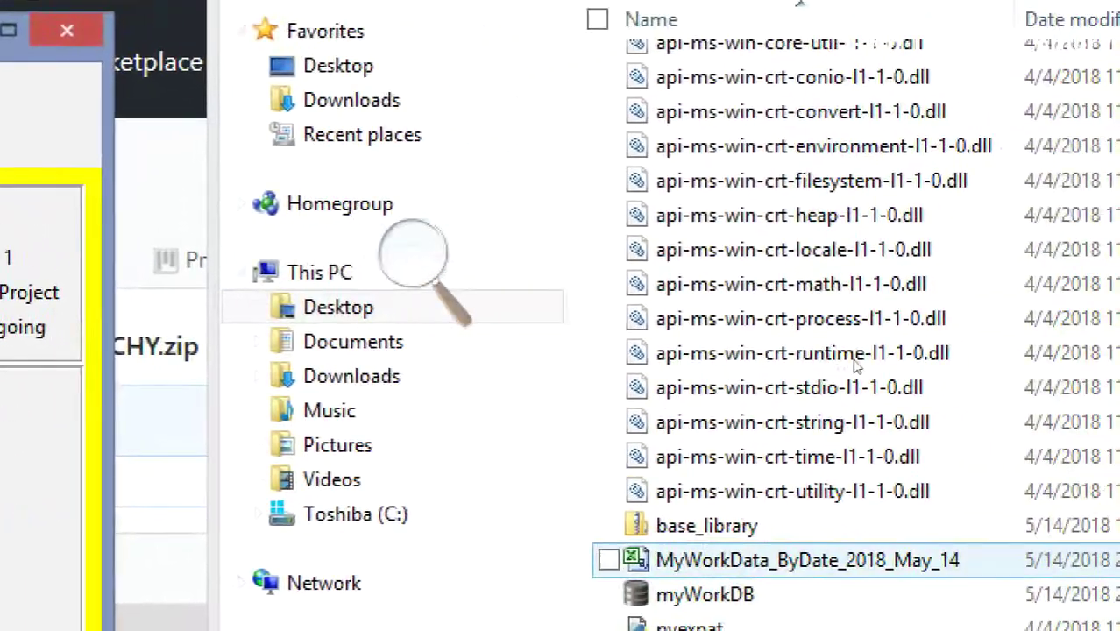
pyautogui.press('Down')
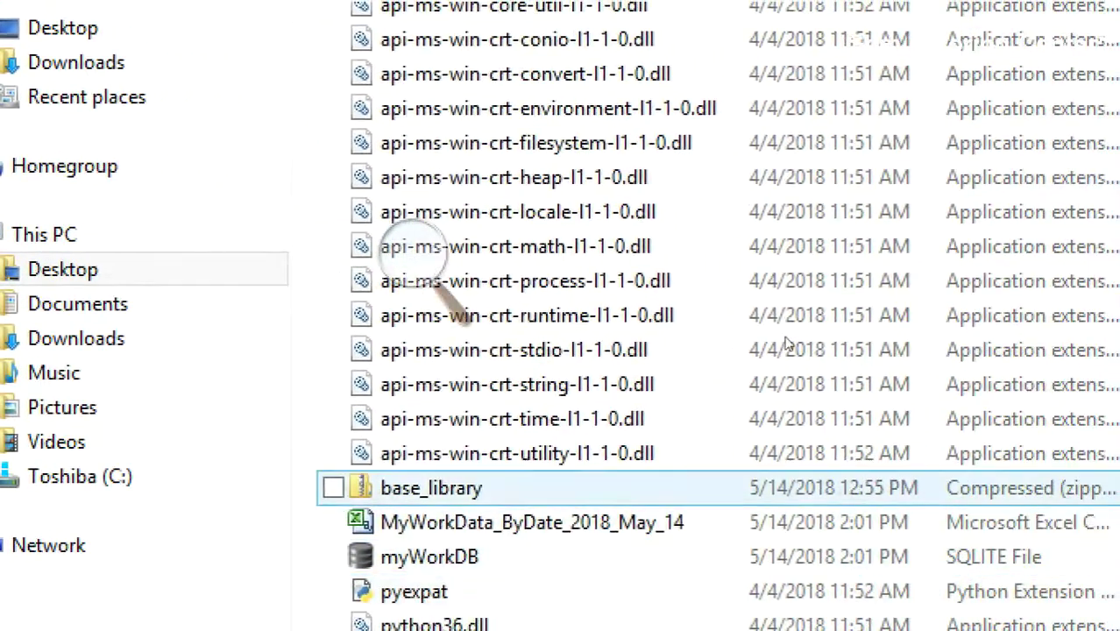
pyautogui.doubleClick(805, 522)
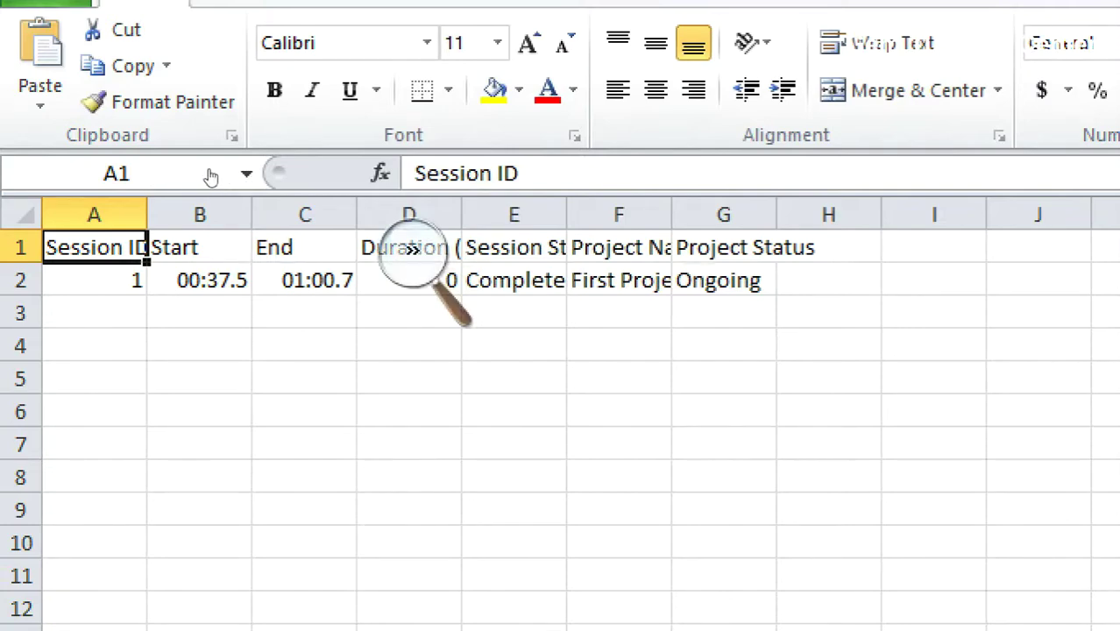
# - Autofit columns D through G to their contents and move Magnifier clear of the exported data
pyautogui.doubleClick(462, 214)
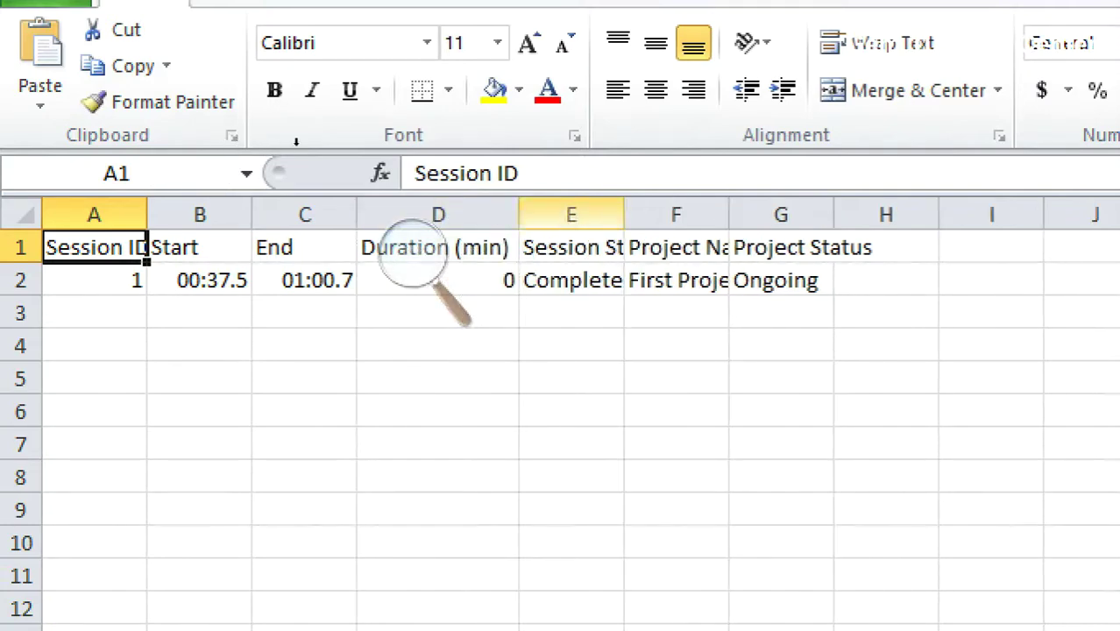
pyautogui.doubleClick(624, 215)
pyautogui.doubleClick(782, 215)
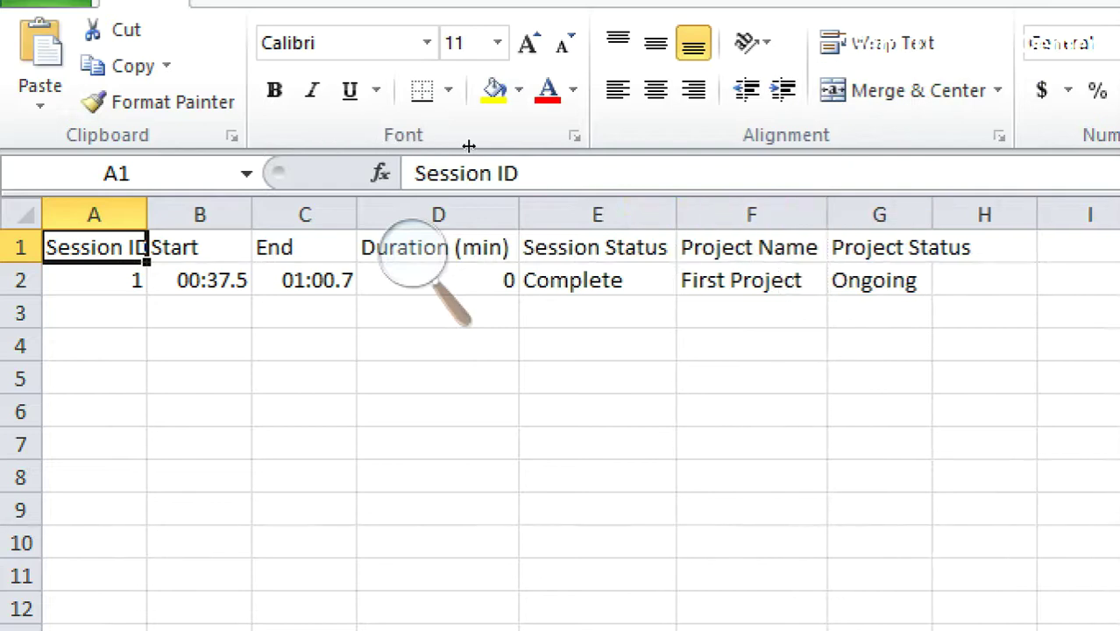
pyautogui.doubleClick(932, 214)
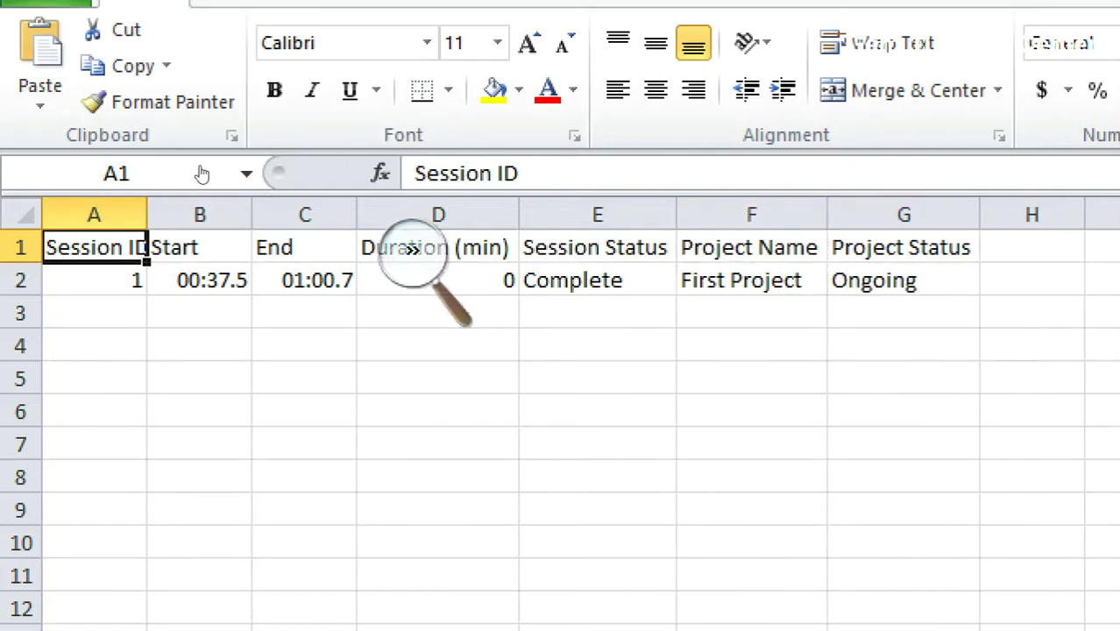
pyautogui.click(408, 251)
pyautogui.moveTo(461, 219); pyautogui.dragTo(621, 405)
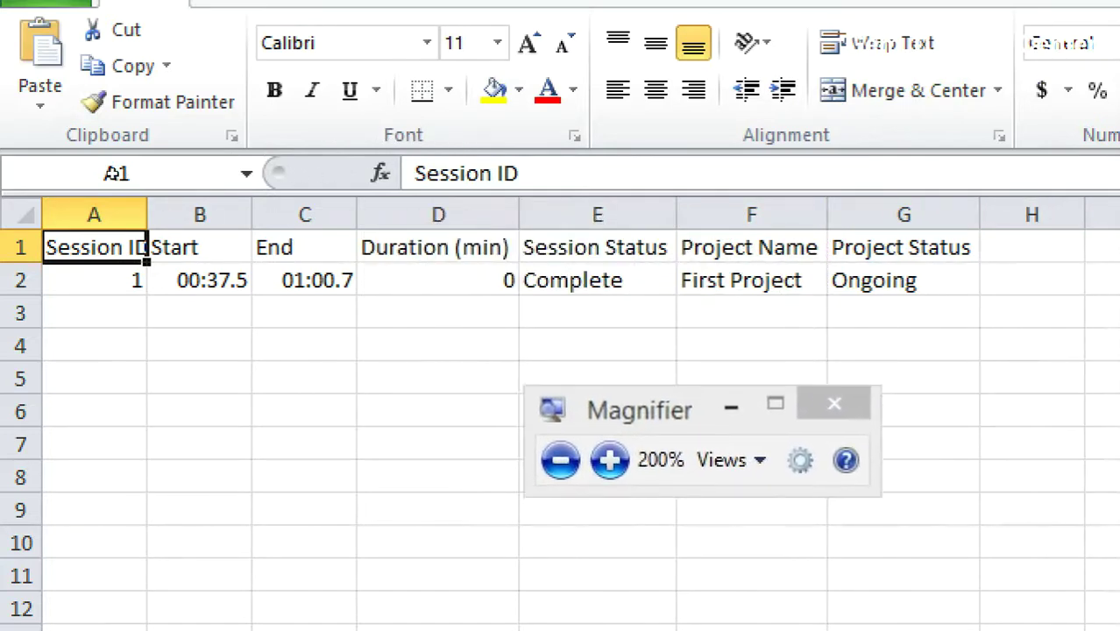
# - Try re-entering the session's existing start date and time in cell B2, and undo the change
pyautogui.click(200, 280)
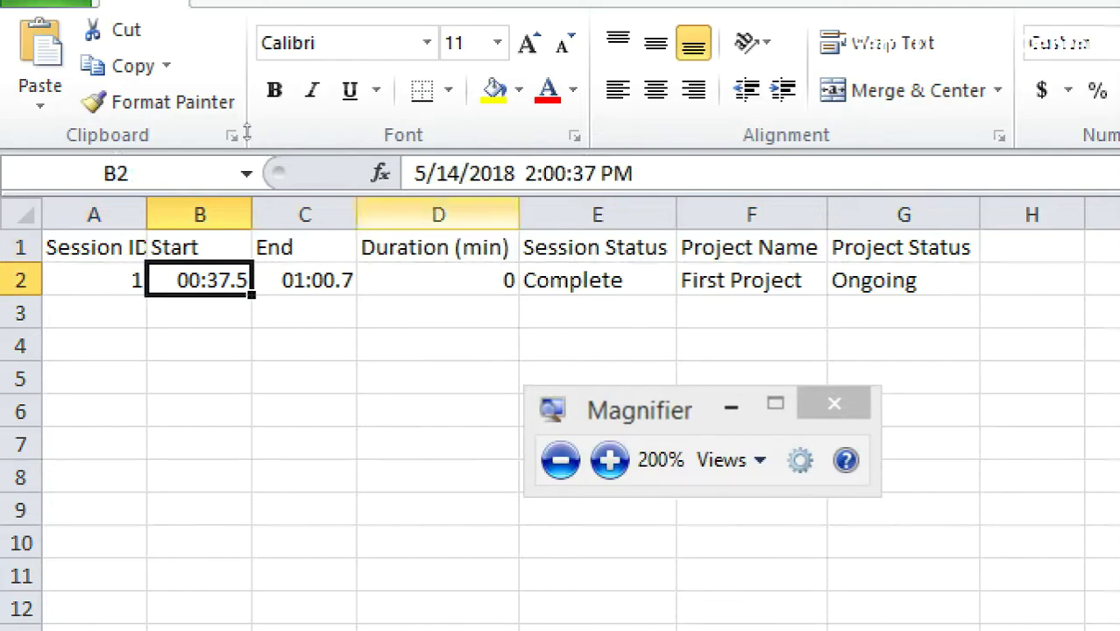
pyautogui.press('F2')
pyautogui.hotkey('shift', 'Home')
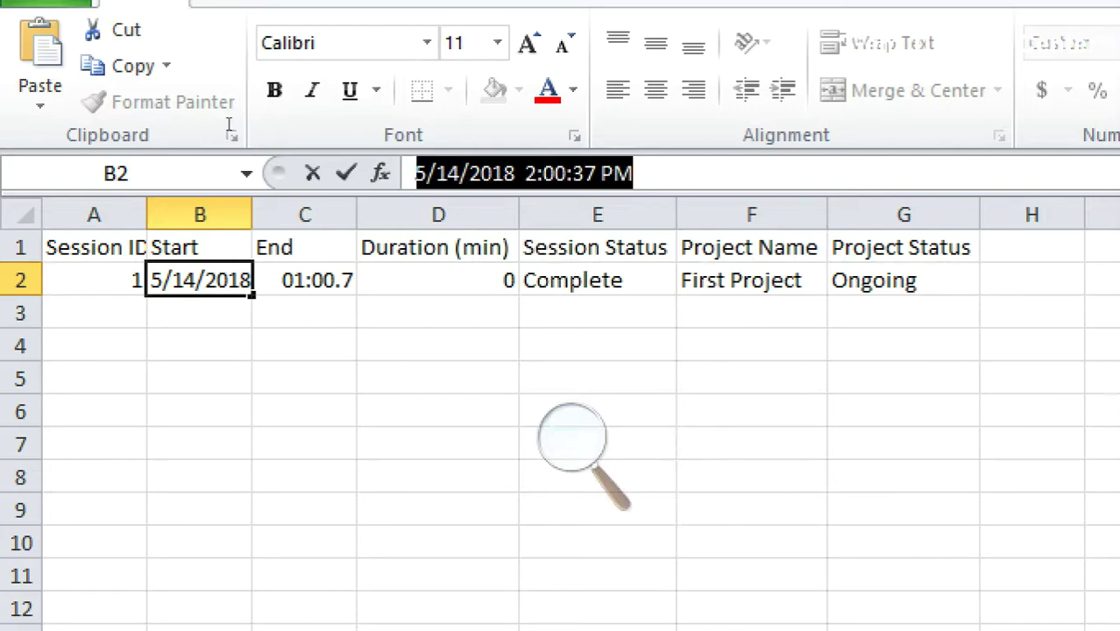
pyautogui.press('Return')
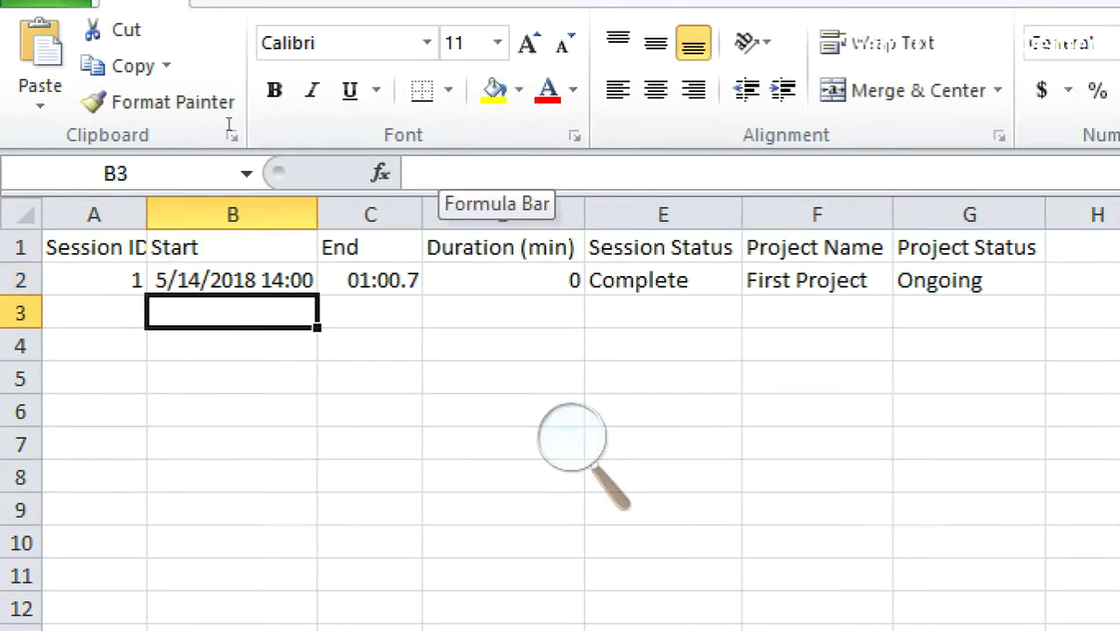
pyautogui.hotkey('ctrl', 'z')
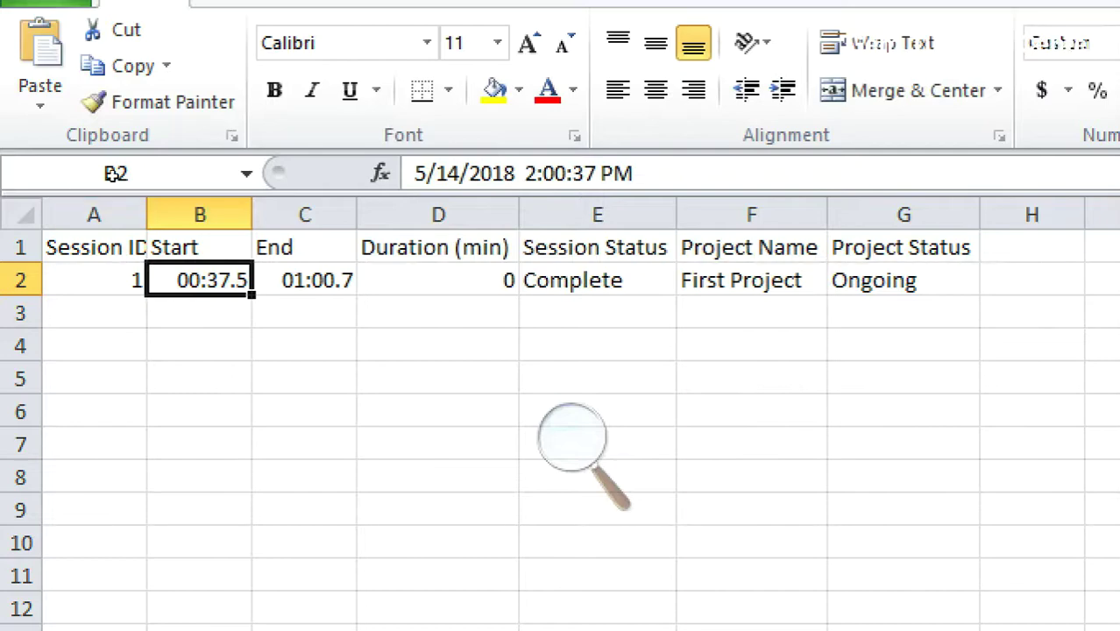
# - Check the session's start and end times in B2 and C2 and close the by-date workbook
pyautogui.press('Right')
pyautogui.press('Left')
pyautogui.press('Right')
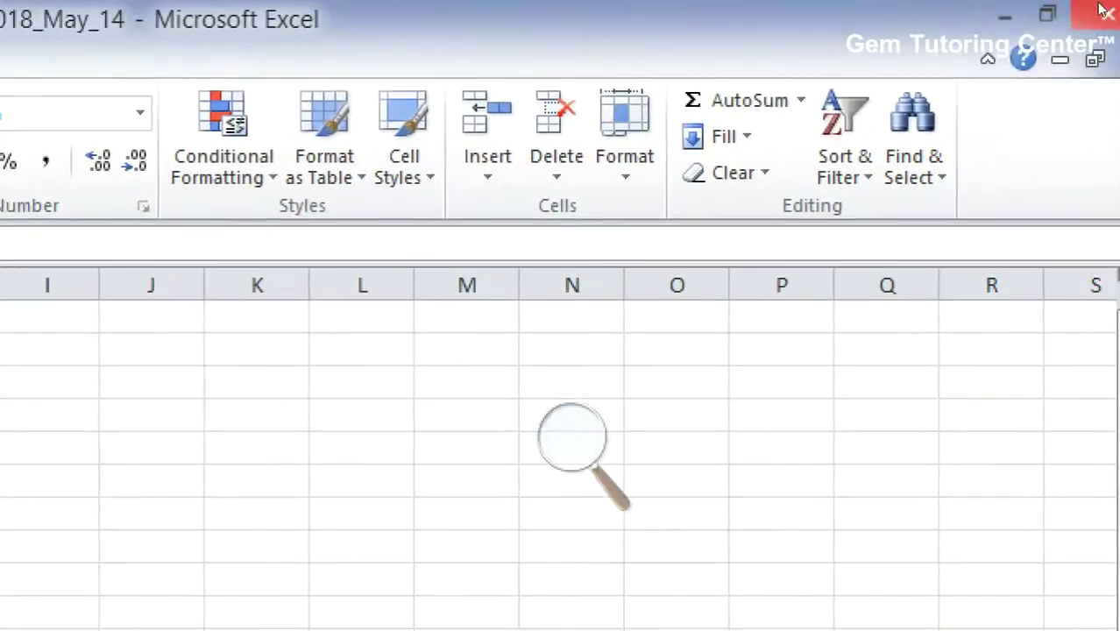
pyautogui.click(1089, 19)
pyautogui.click(78, 605)
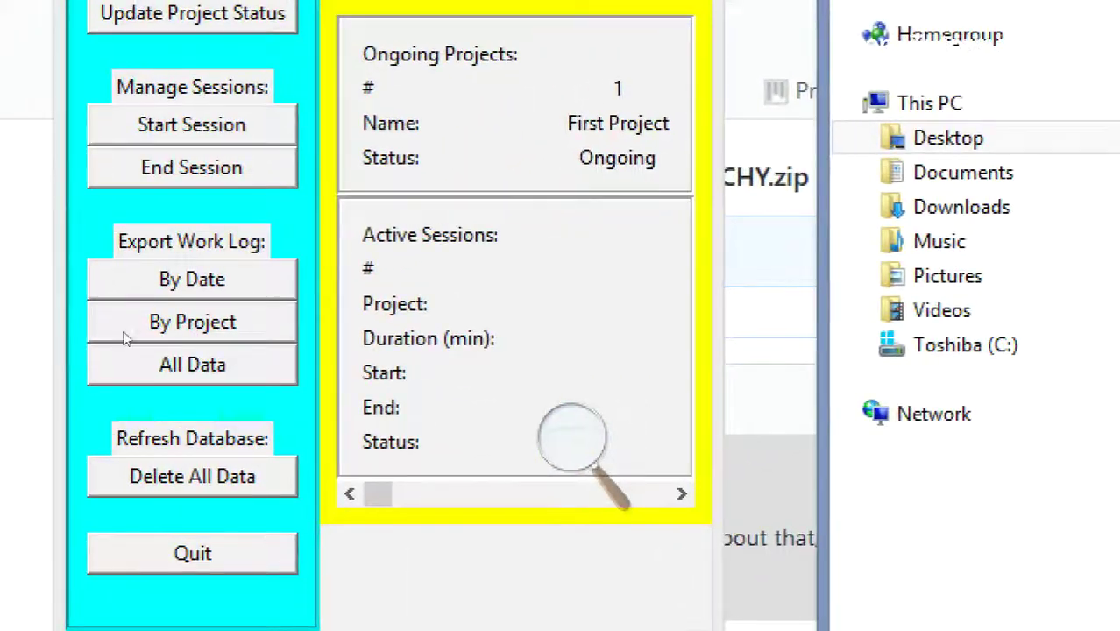
# - Export the work log by project in Time Tracker and open MyWorkData_ByProject_2018_May_14 in Excel
pyautogui.click(26, 399)
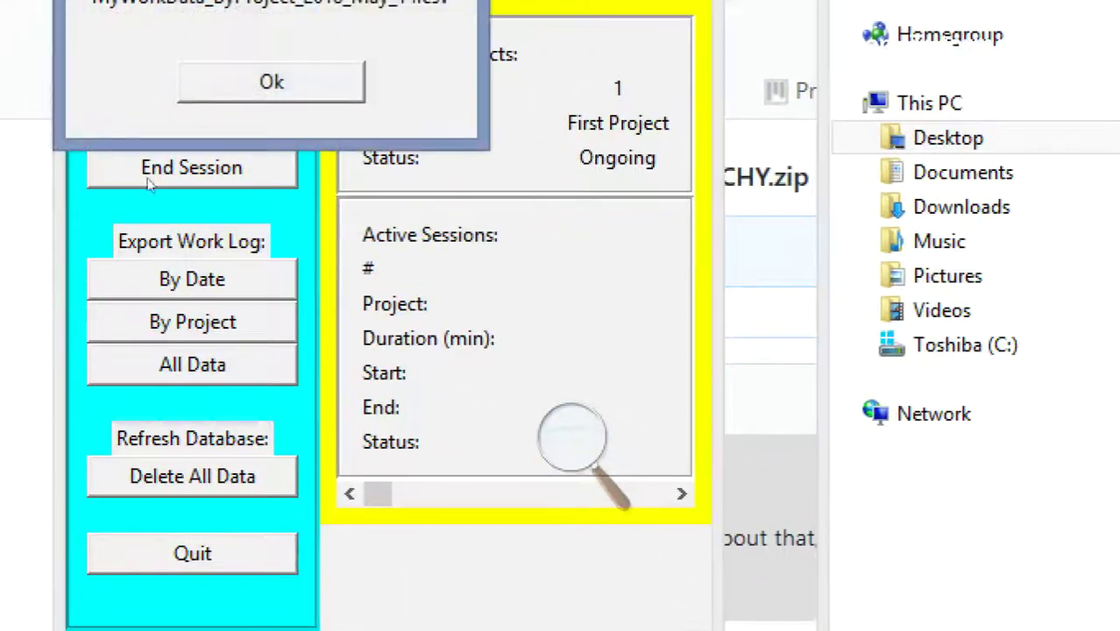
pyautogui.press('Return')
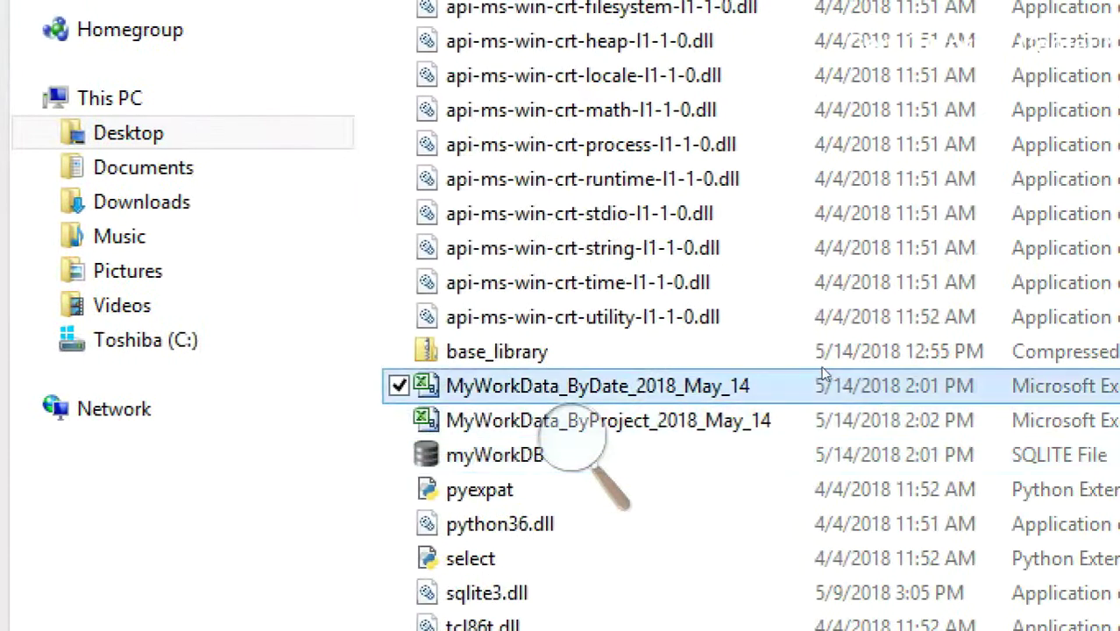
pyautogui.doubleClick(574, 422)
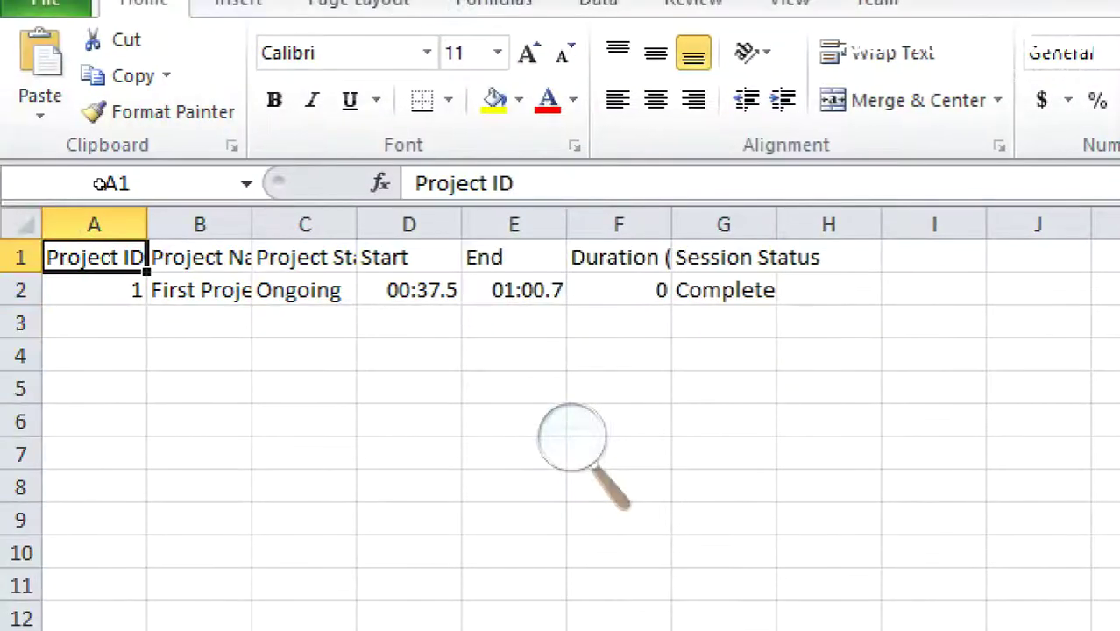
# - Check the project ID and project name in row 2 and close the by-project workbook
pyautogui.press('Down')
pyautogui.press('Right')
pyautogui.press('Left')
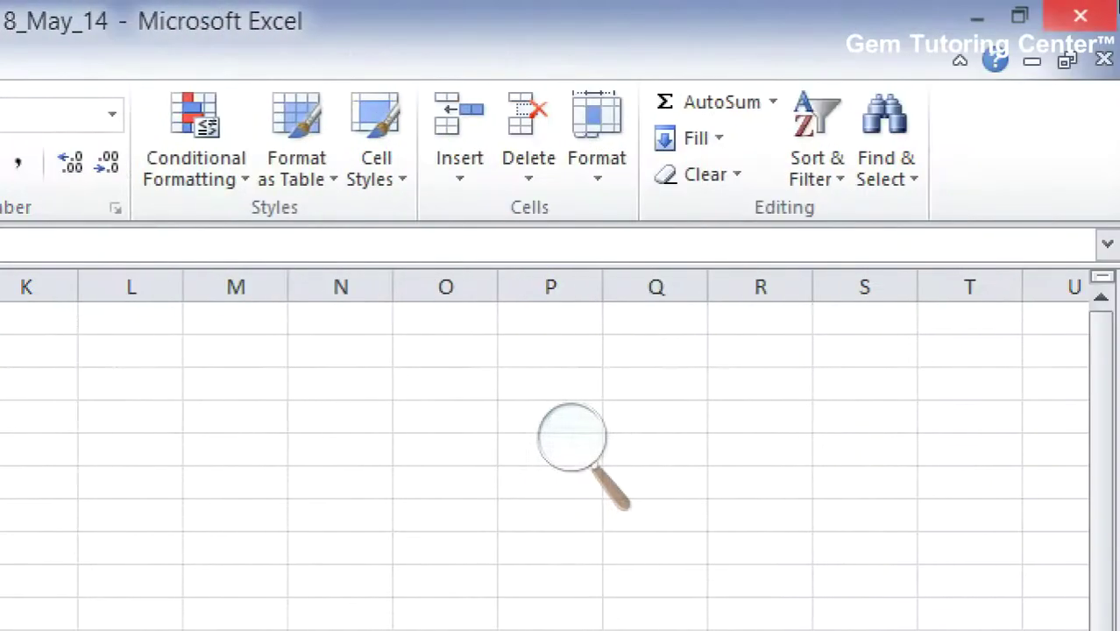
pyautogui.click(1052, 11)
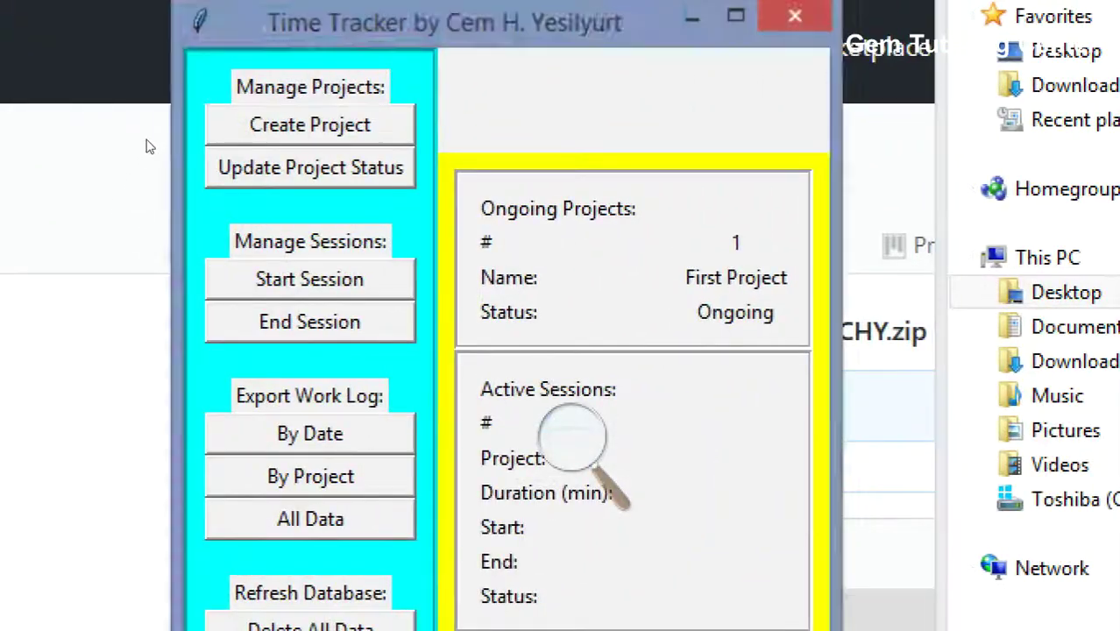
# - Create a project named Second Project in Time Tracker
pyautogui.click(220, 127)
pyautogui.write('Second')
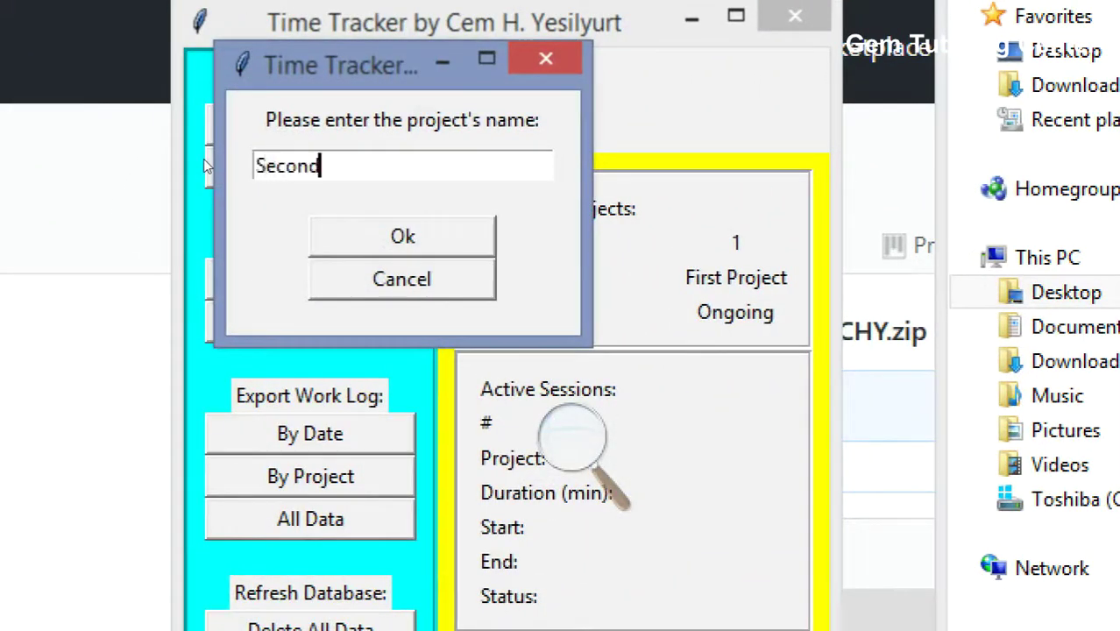
pyautogui.write(' Project')
pyautogui.press('Return')
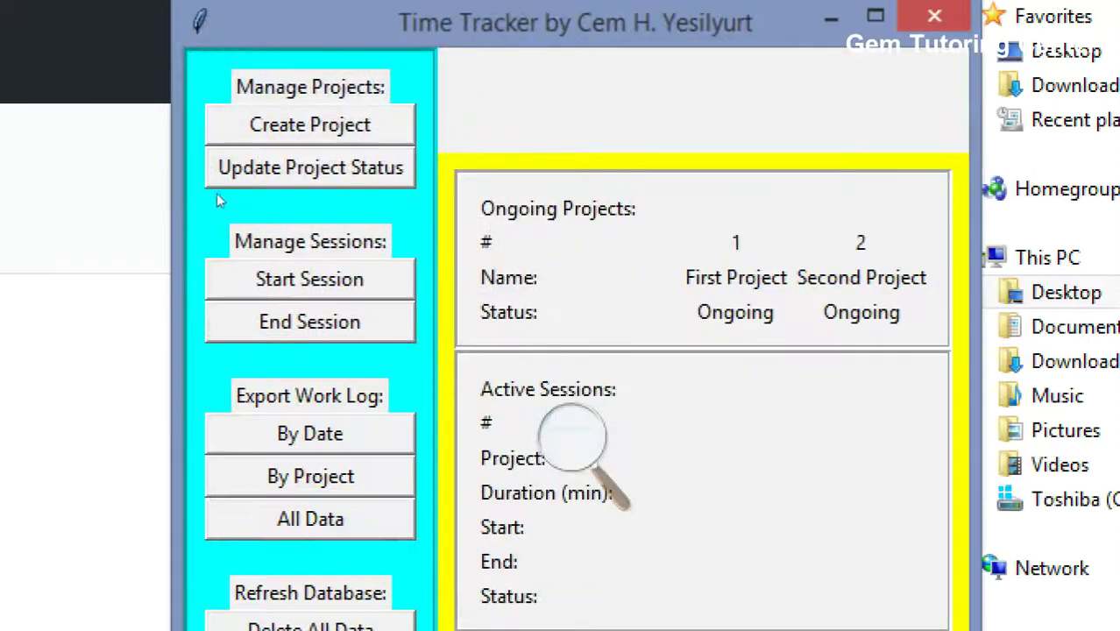
# - Start a work session for the ongoing project Second Project
pyautogui.click(312, 280)
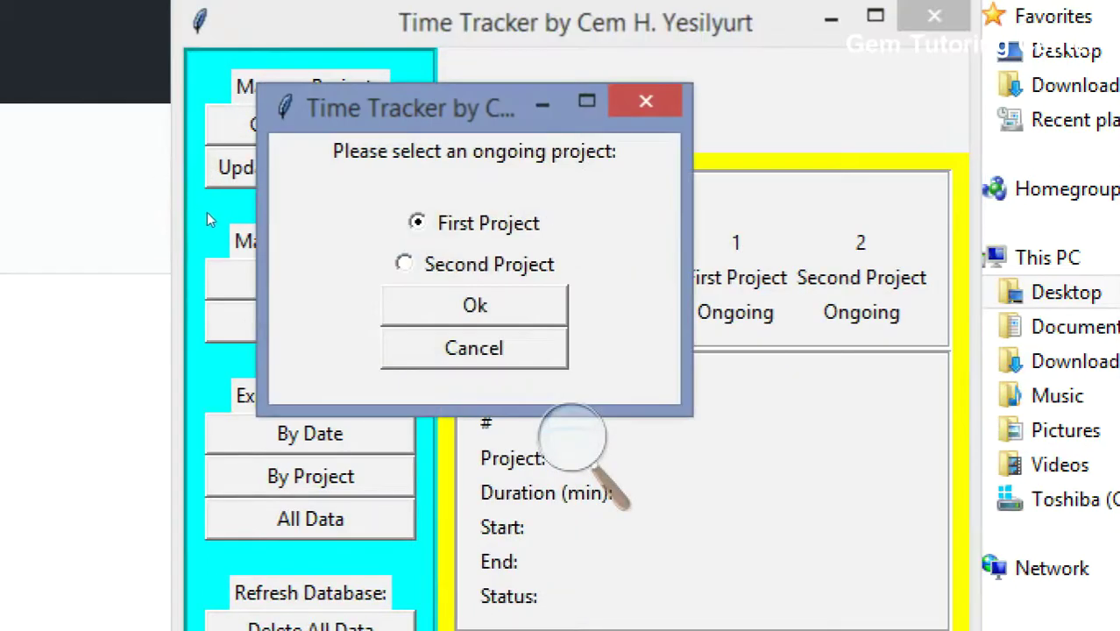
pyautogui.click(406, 263)
pyautogui.click(464, 304)
# - End active session 2 and dismiss the session summary
pyautogui.click(309, 322)
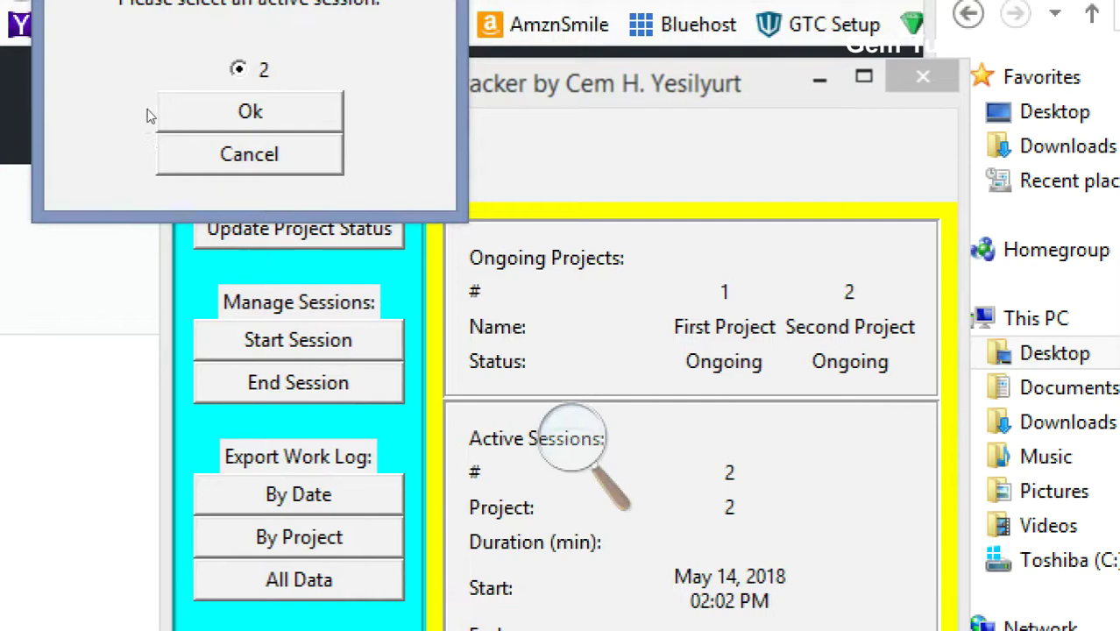
pyautogui.click(161, 113)
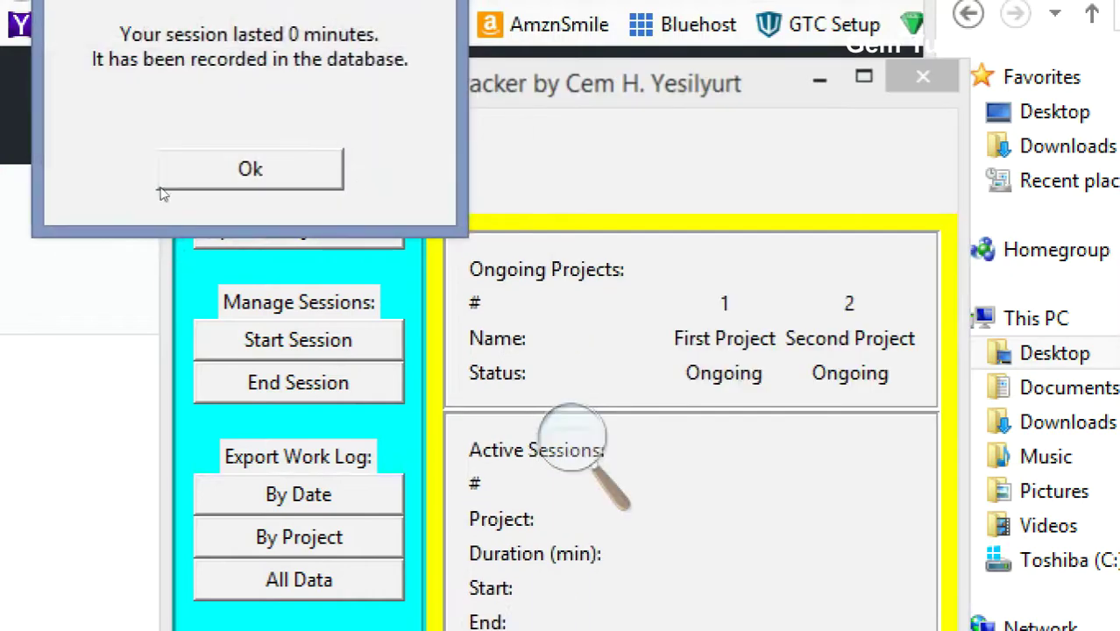
pyautogui.click(175, 166)
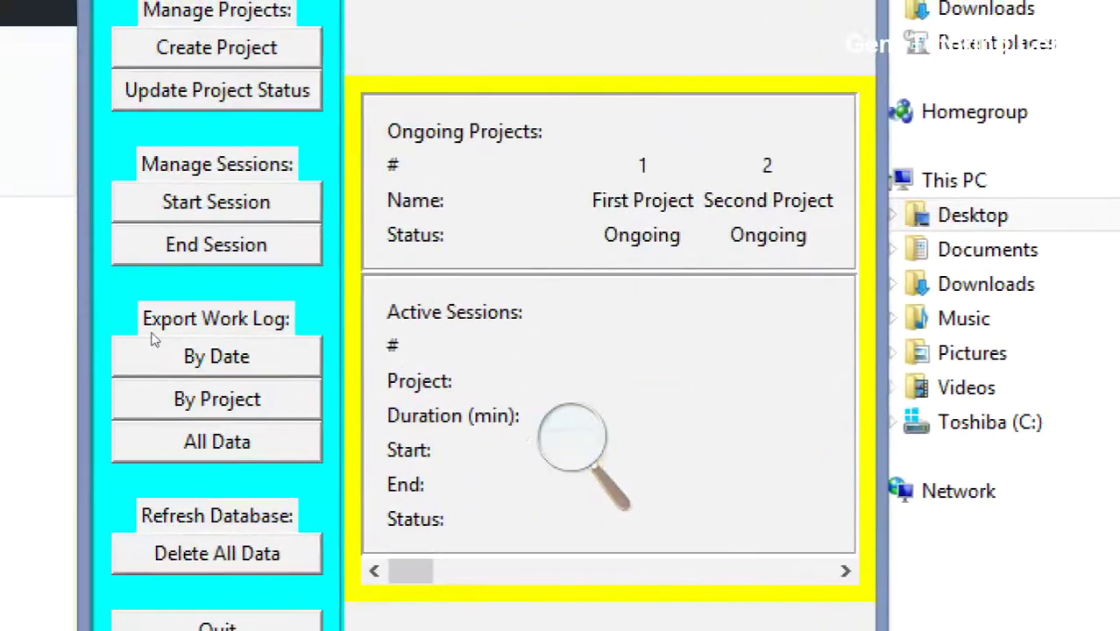
# - Export the work log by project again and open the updated MyWorkData_ByProject_2018_May_14 in Excel
pyautogui.click(216, 399)
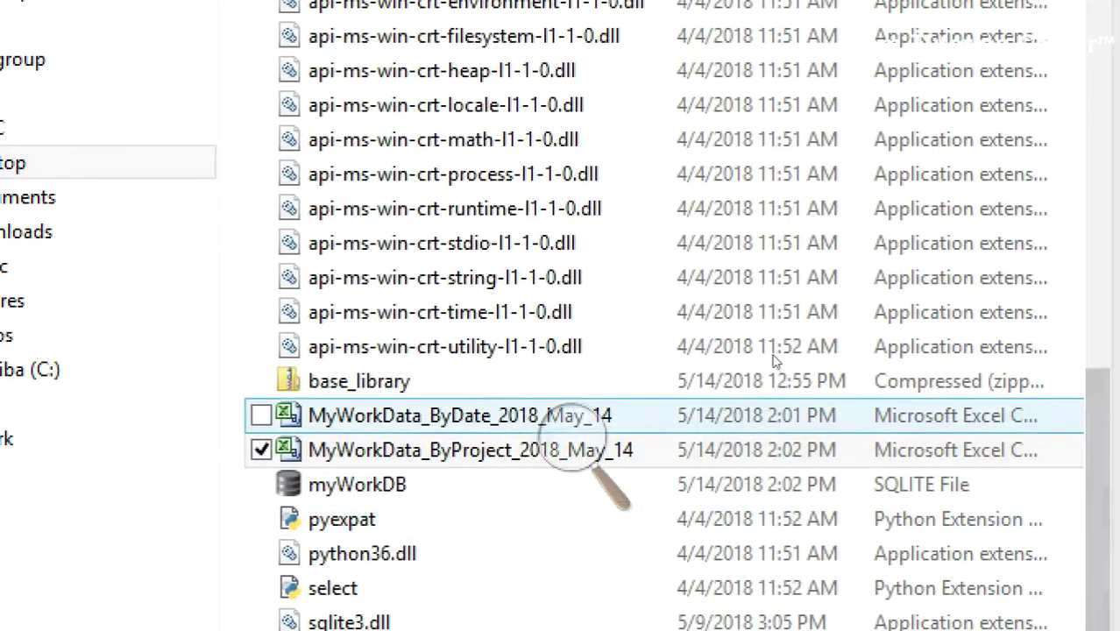
pyautogui.press('Return')
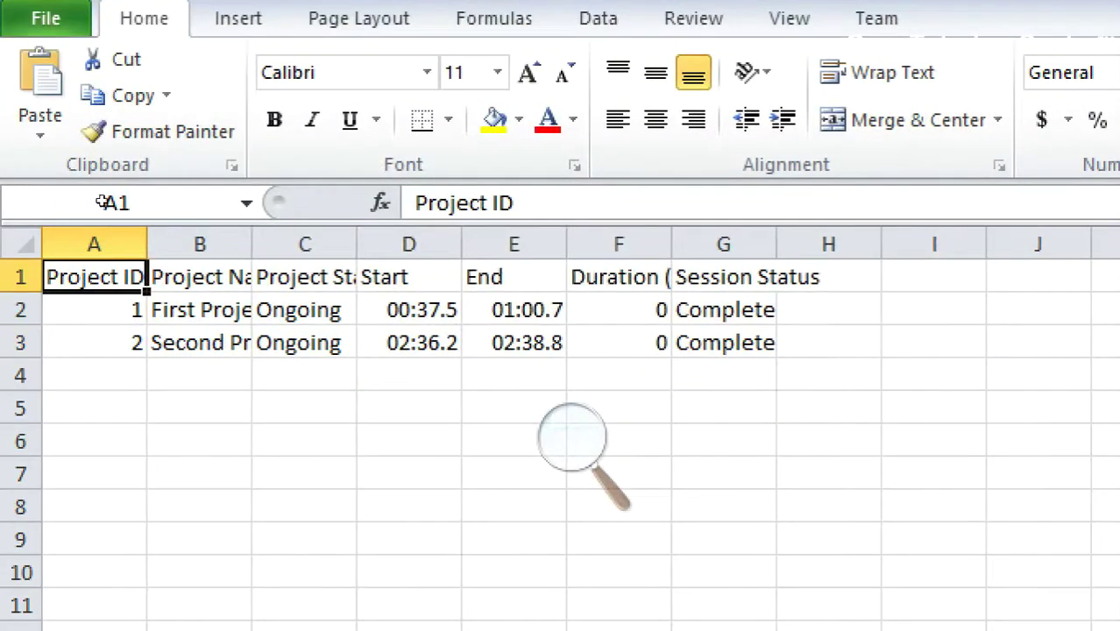
# - Examine the project names and statuses in rows 2 and 3 and the first project's start time
pyautogui.press('Down')
pyautogui.press('Right')
pyautogui.press('Down')
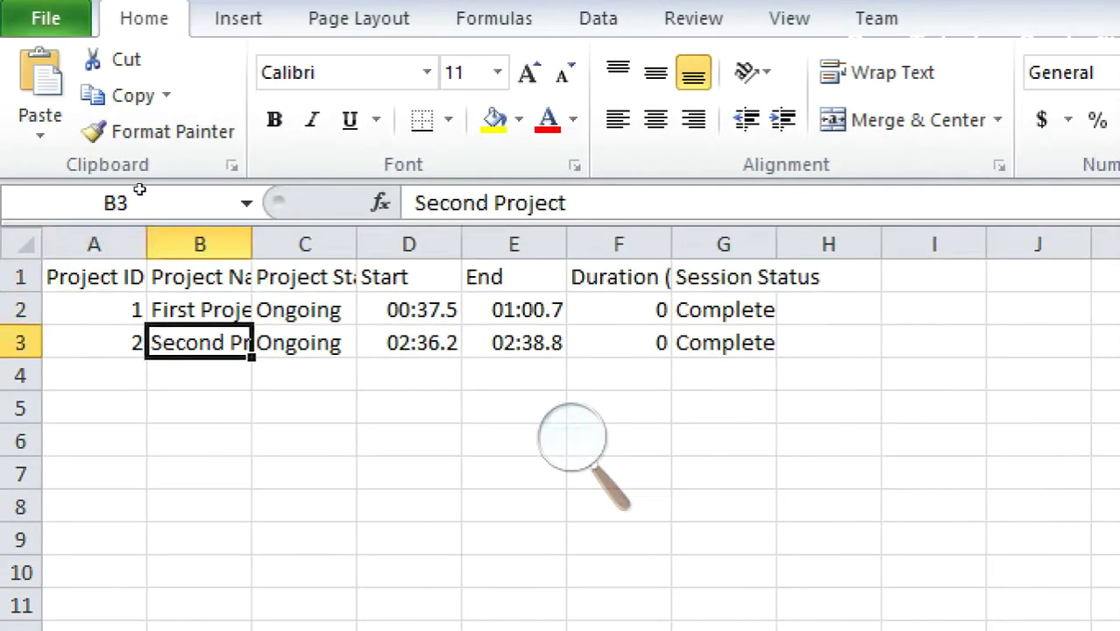
pyautogui.press('Up')
pyautogui.press('Right')
pyautogui.press('Down')
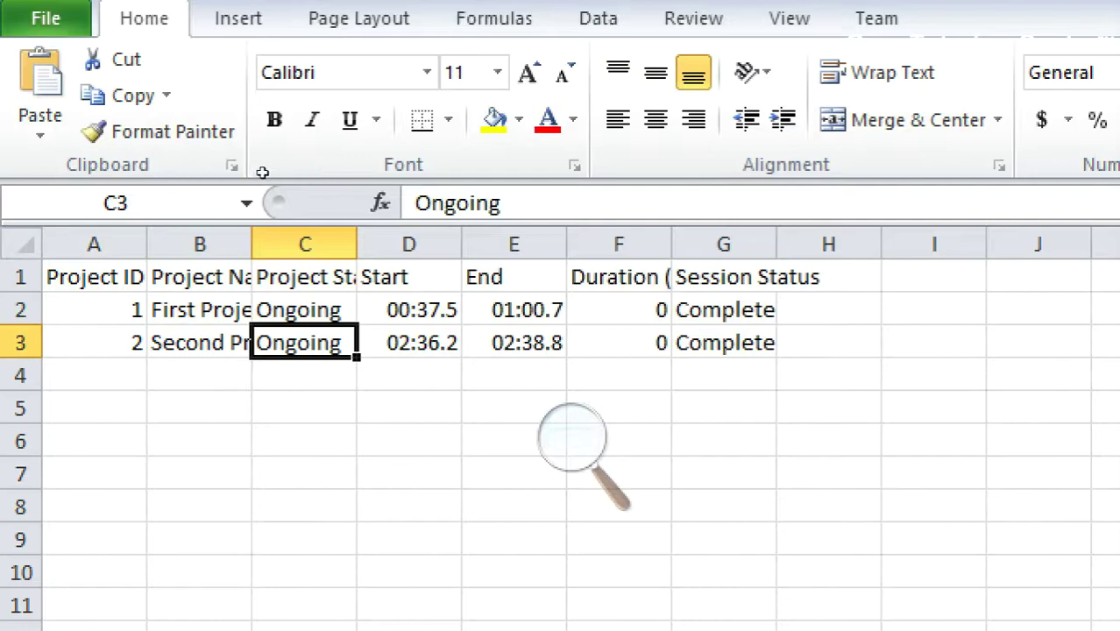
pyautogui.press('Up')
pyautogui.press('Right')
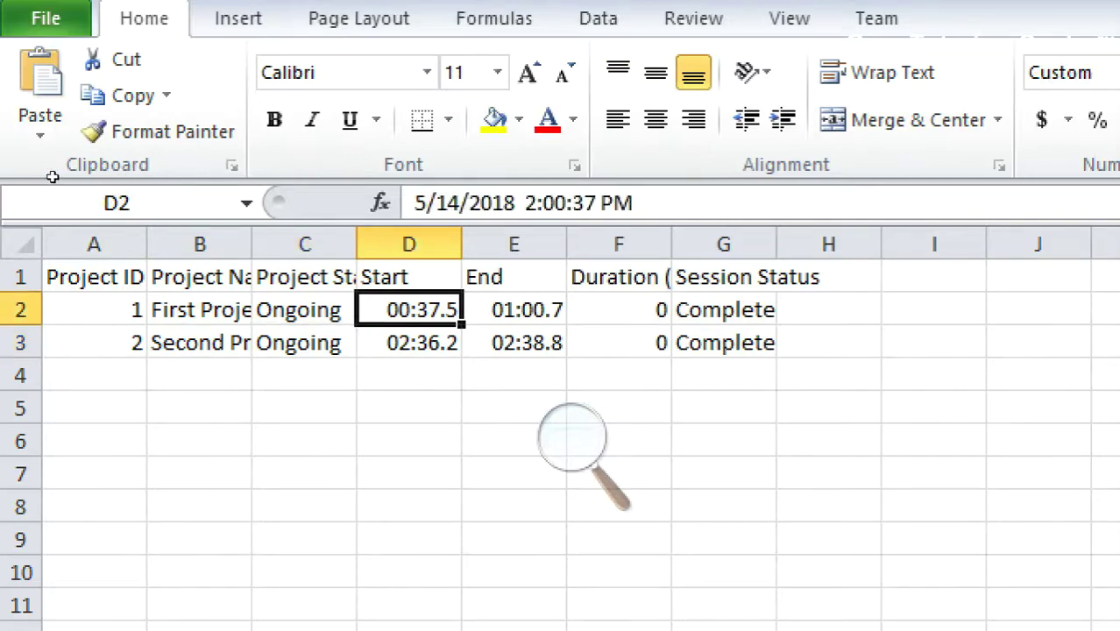
# - Review the exported session data across columns A to G by highlighting rows 2 and 3 from cell A2
pyautogui.press('Home')
pyautogui.hotkey('shift', 'Right')
pyautogui.hotkey('shift', 'Right')
pyautogui.hotkey('shift', 'Right')
pyautogui.hotkey('shift', 'Right')
pyautogui.hotkey('shift', 'Down')
pyautogui.hotkey('shift', 'Right')
pyautogui.hotkey('shift', 'Right')
pyautogui.hotkey('shift', 'Up')
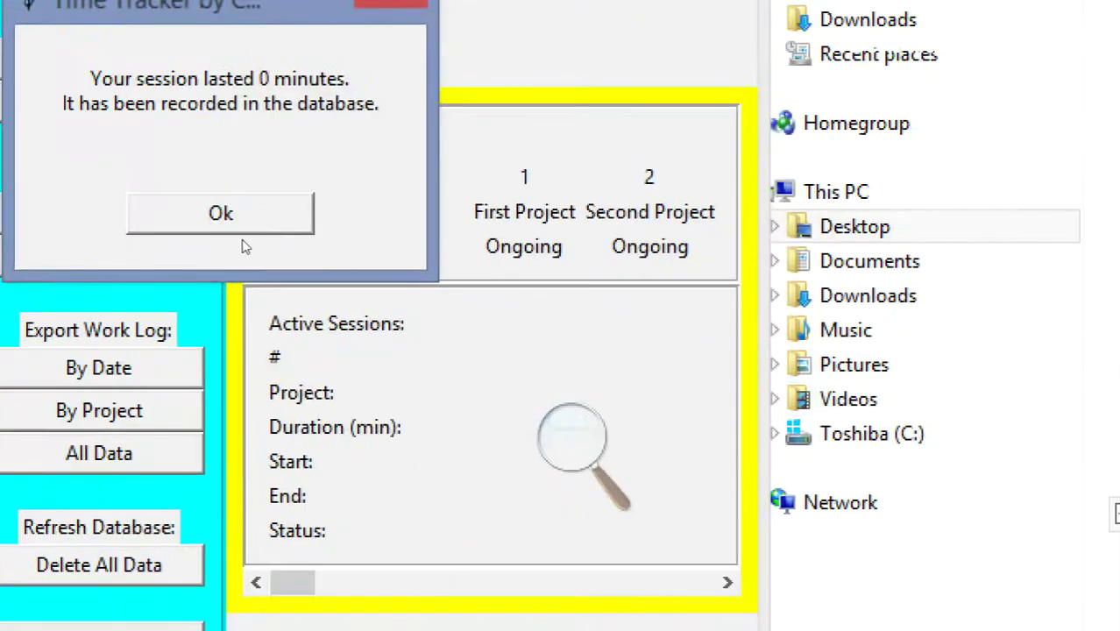
# - Dismiss the session summary in Time Tracker, export the log by project and open MyWorkData_ByProject_2018_May_14 in Excel
pyautogui.click(431, 241)
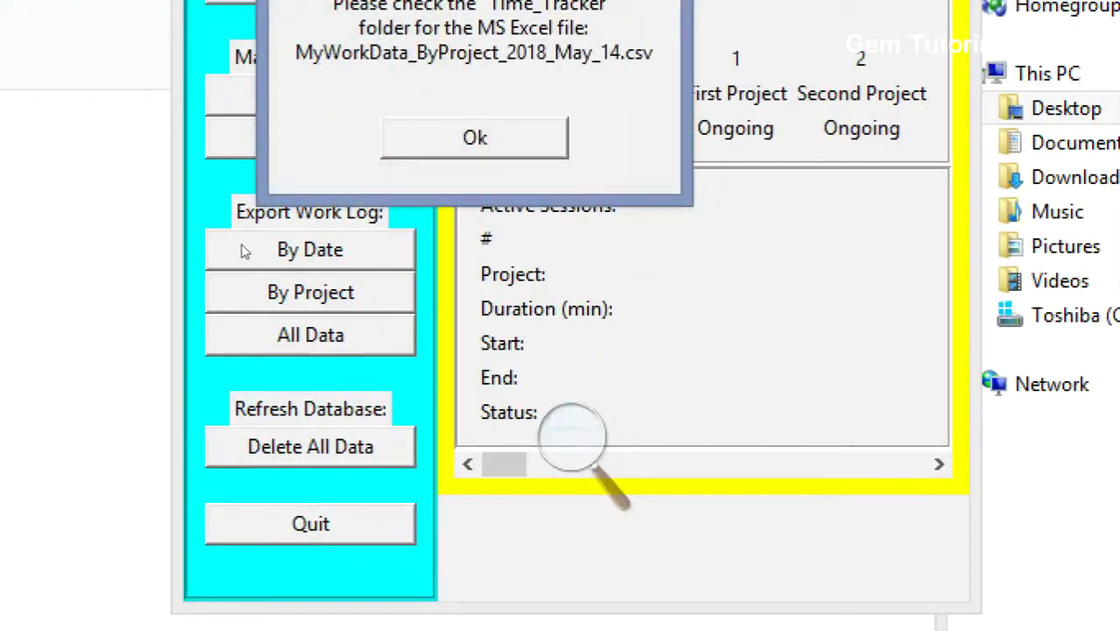
pyautogui.click(475, 138)
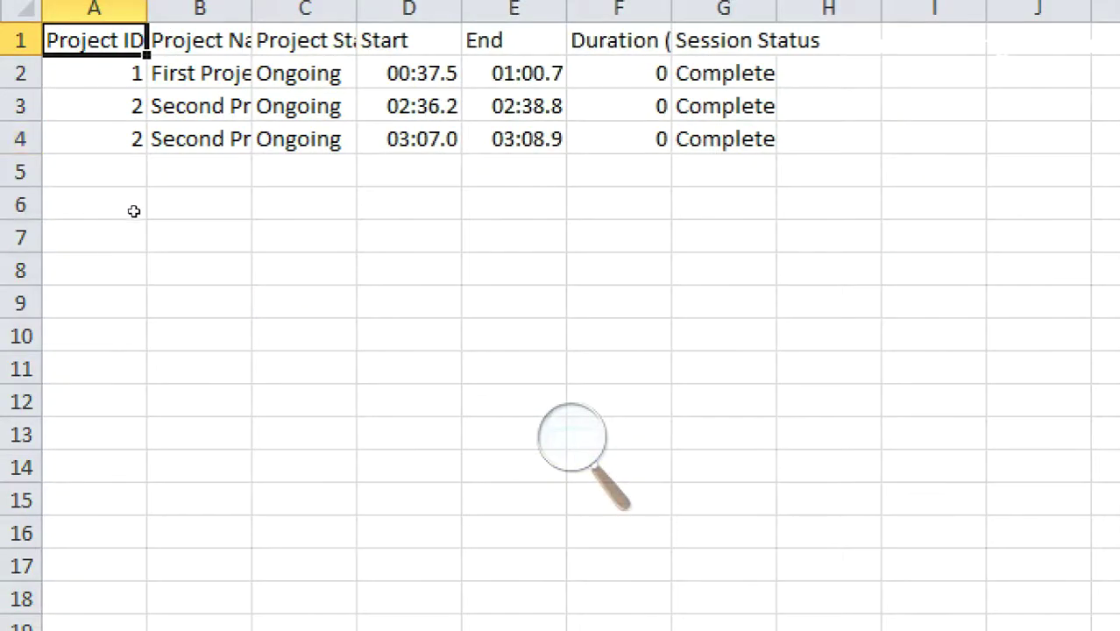
# - Highlight the two Second Project sessions in B3:G4 and autofit column B to show the full project names
pyautogui.moveTo(179, 107); pyautogui.dragTo(694, 139)
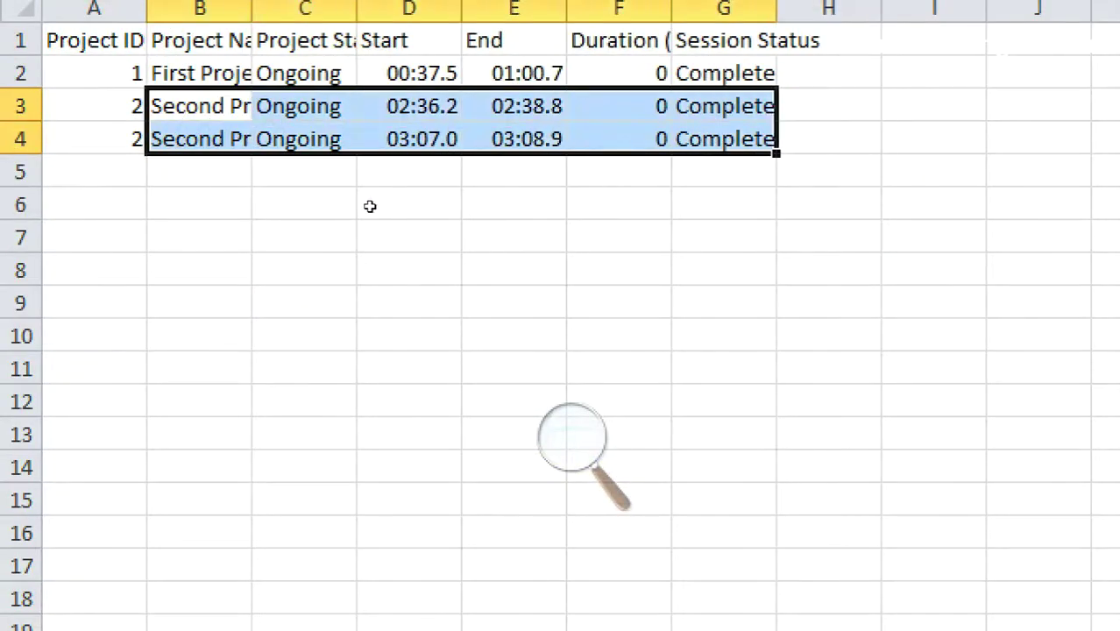
pyautogui.click(184, 106)
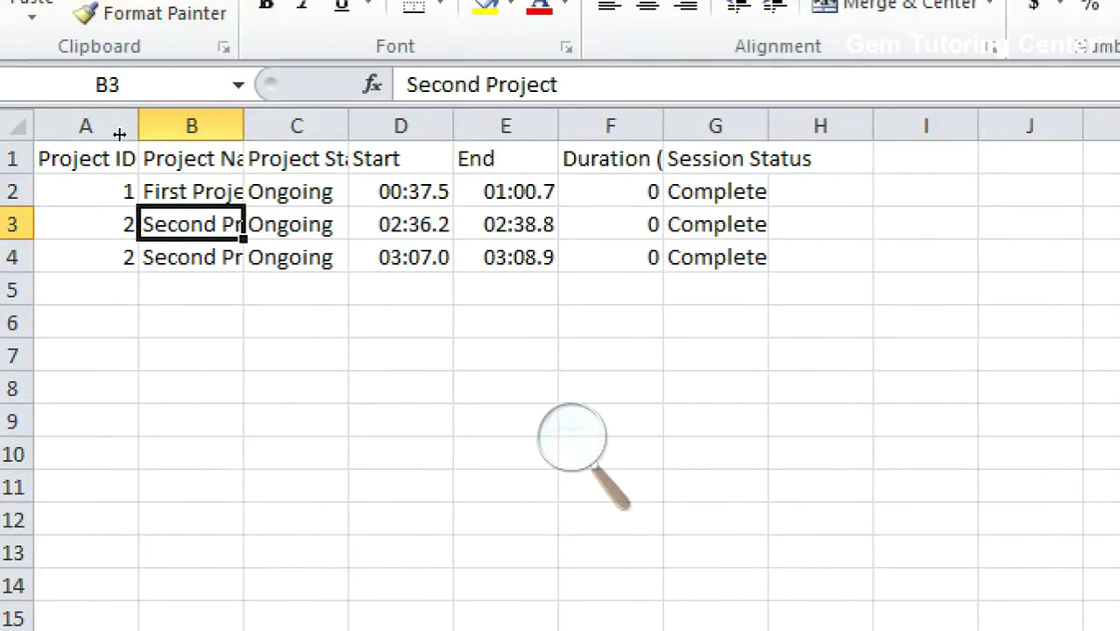
pyautogui.doubleClick(251, 9)
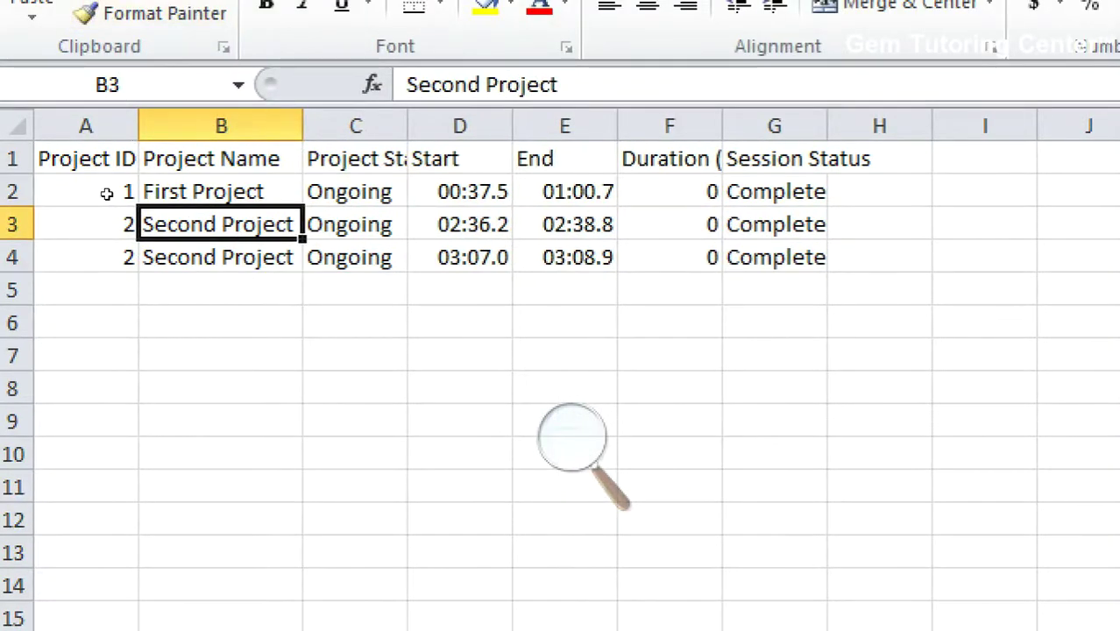
# - Compare the project IDs and names of the two Second Project sessions in rows 3 and 4
pyautogui.press('Down')
pyautogui.press('Up')
pyautogui.hotkey('shift', 'Down')
pyautogui.press('Left')
pyautogui.hotkey('shift', 'Down')
pyautogui.press('Right')
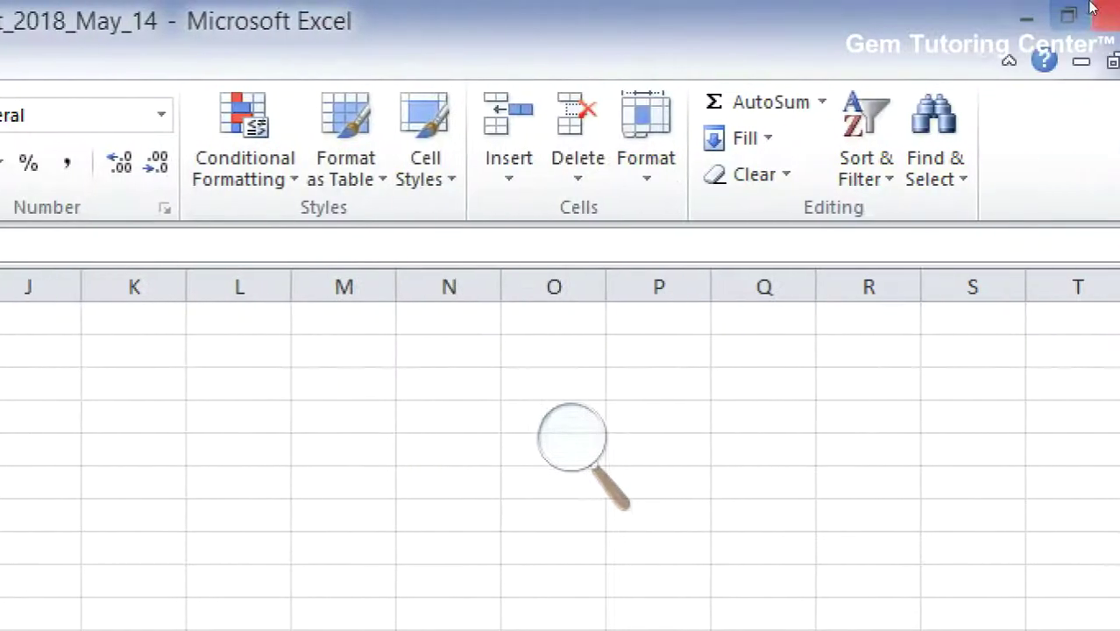
# - Close MyWorkData_ByProject_2018_May_14 without saving the changes
pyautogui.click(1101, 7)
pyautogui.press('Tab')
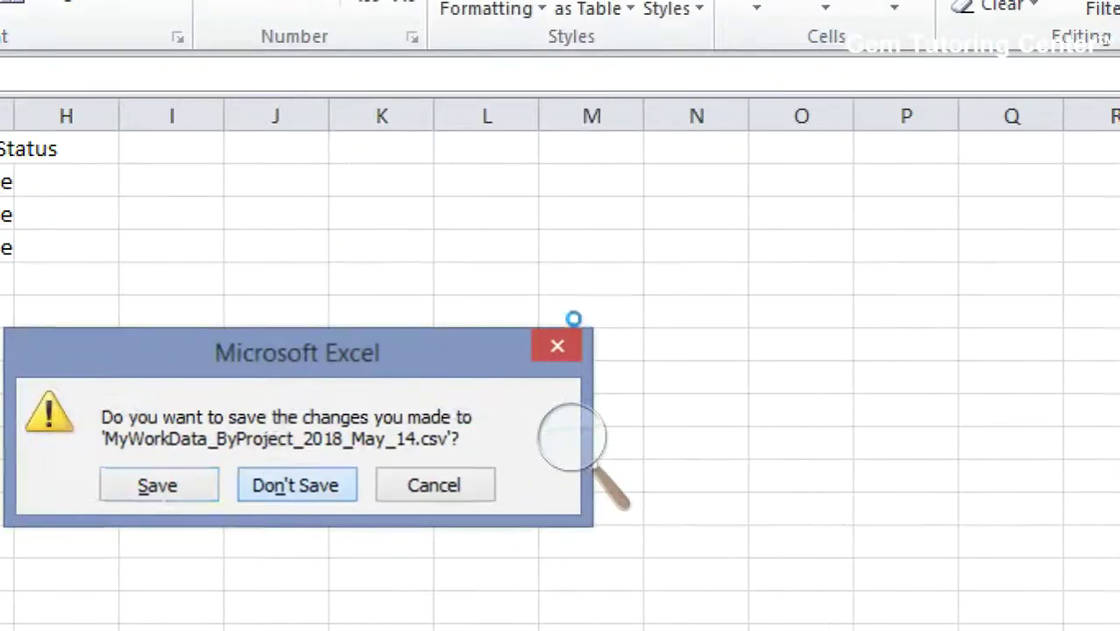
pyautogui.press('Return')
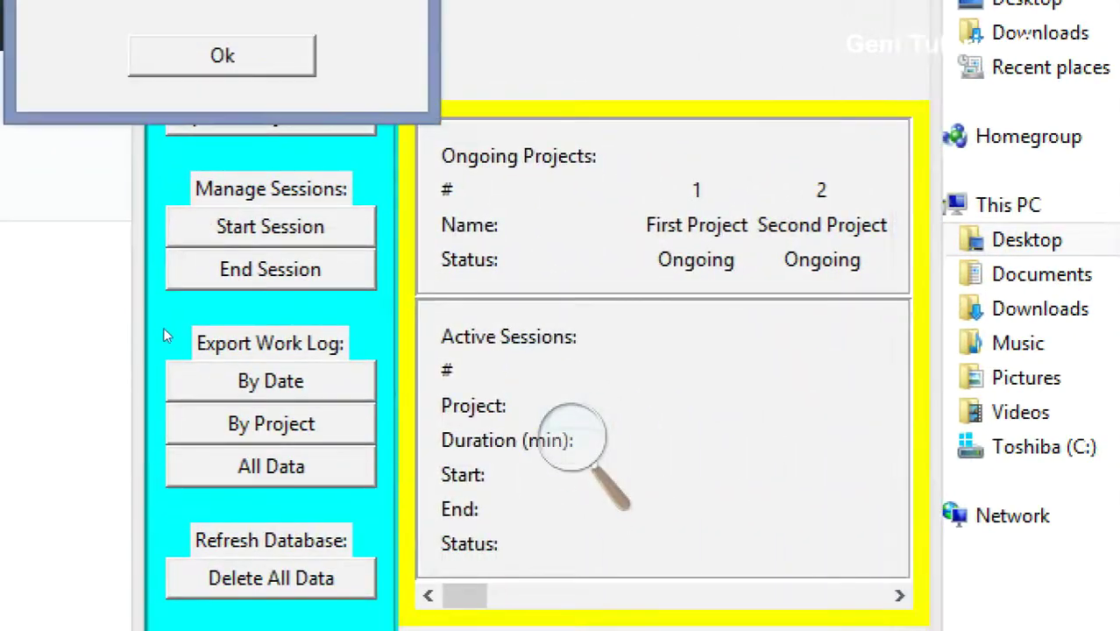
# - Dismiss the export message in Time Tracker and open MyWorkData_AllData_2018_May_14 from the program's folder
pyautogui.press('Return')
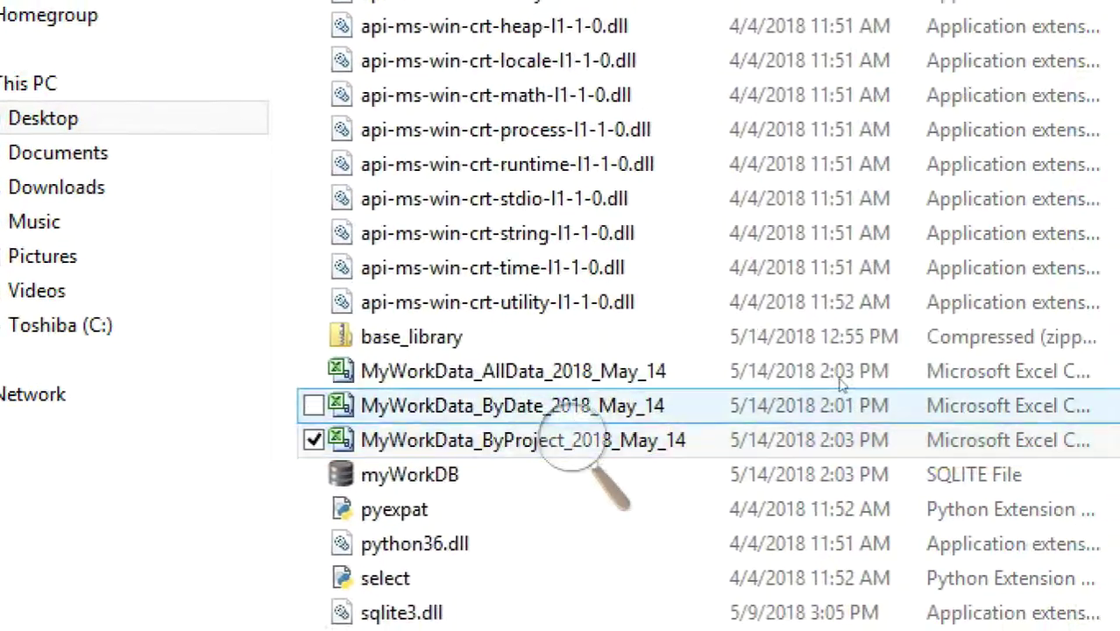
pyautogui.doubleClick(834, 360)
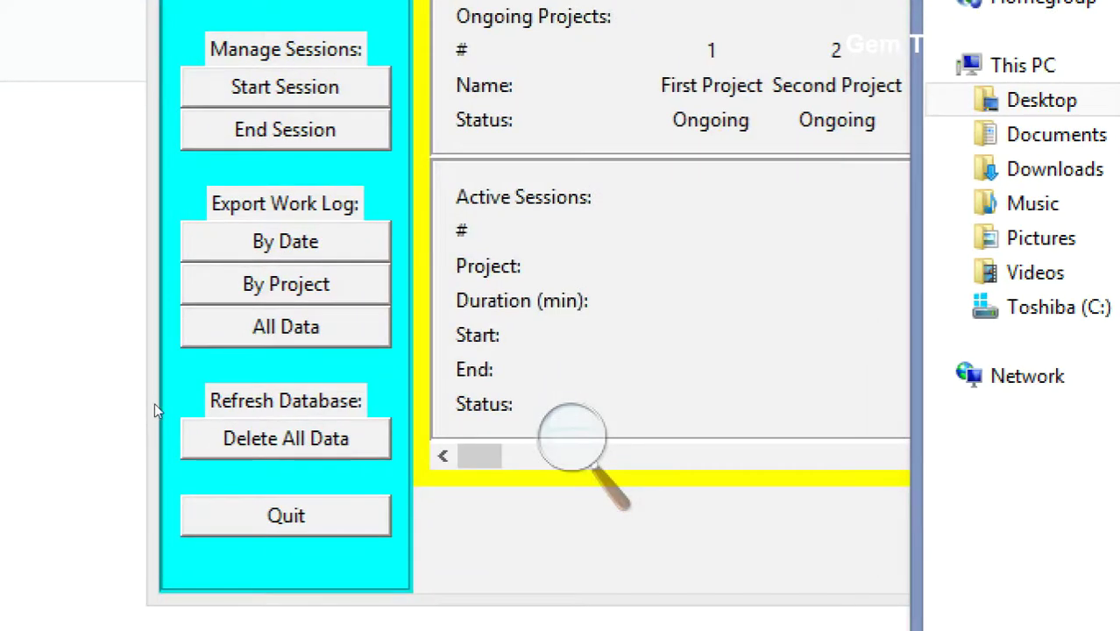
# - Try the Delete All Data command in Time Tracker and dismiss its confirmation dialog
pyautogui.click(286, 439)
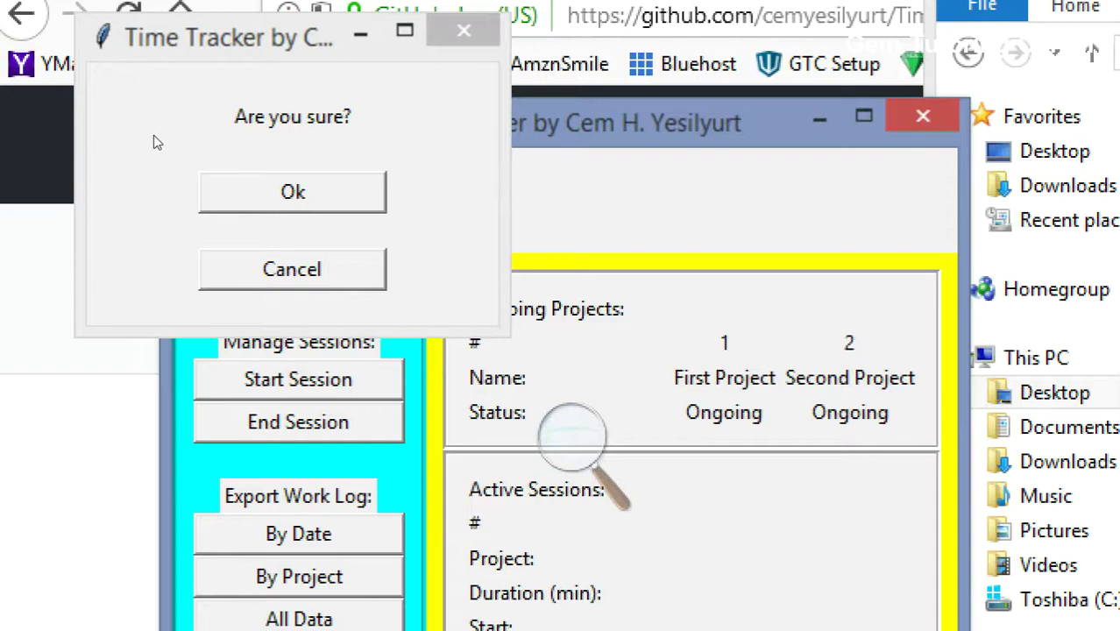
pyautogui.press('Return')
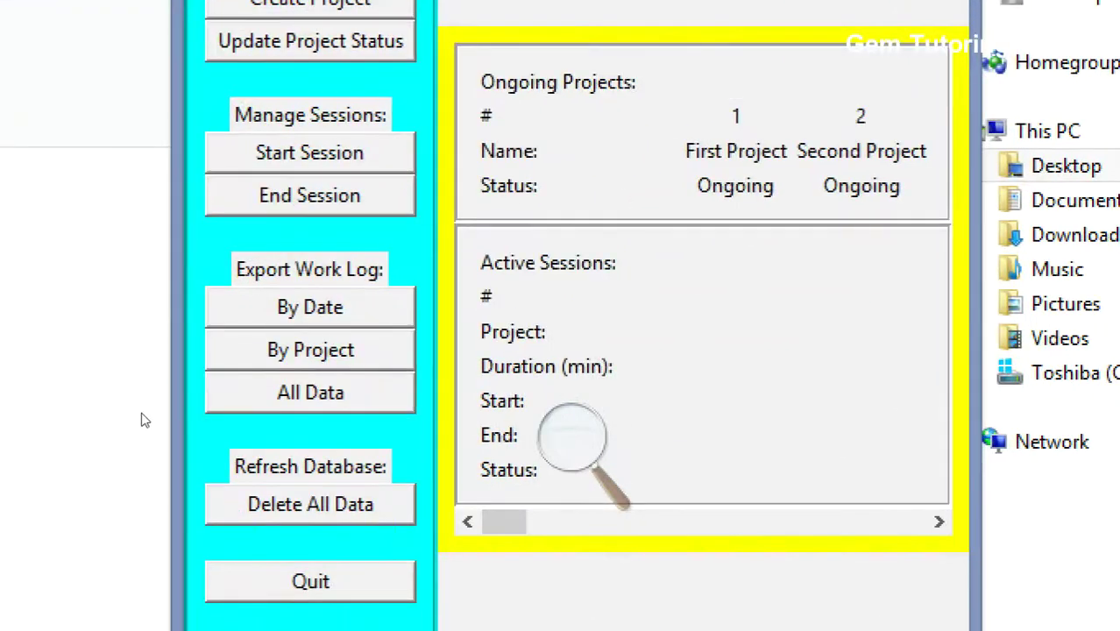
# - Delete all data from the Time Tracker database, confirming the deletion and dismissing the closing message
pyautogui.click(324, 504)
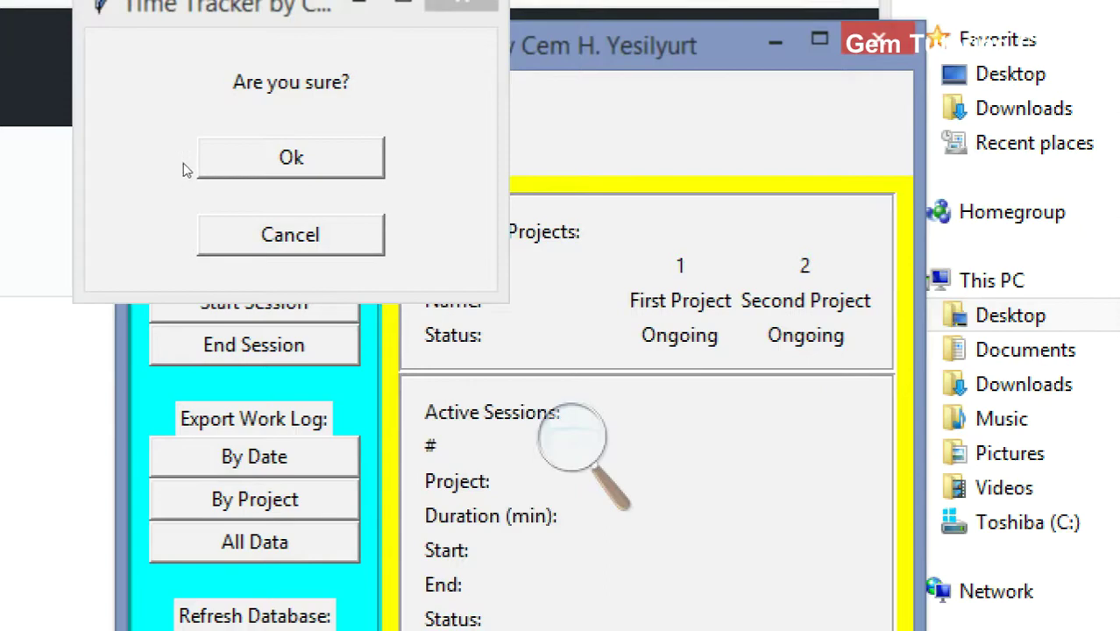
pyautogui.click(201, 160)
pyautogui.click(332, 258)
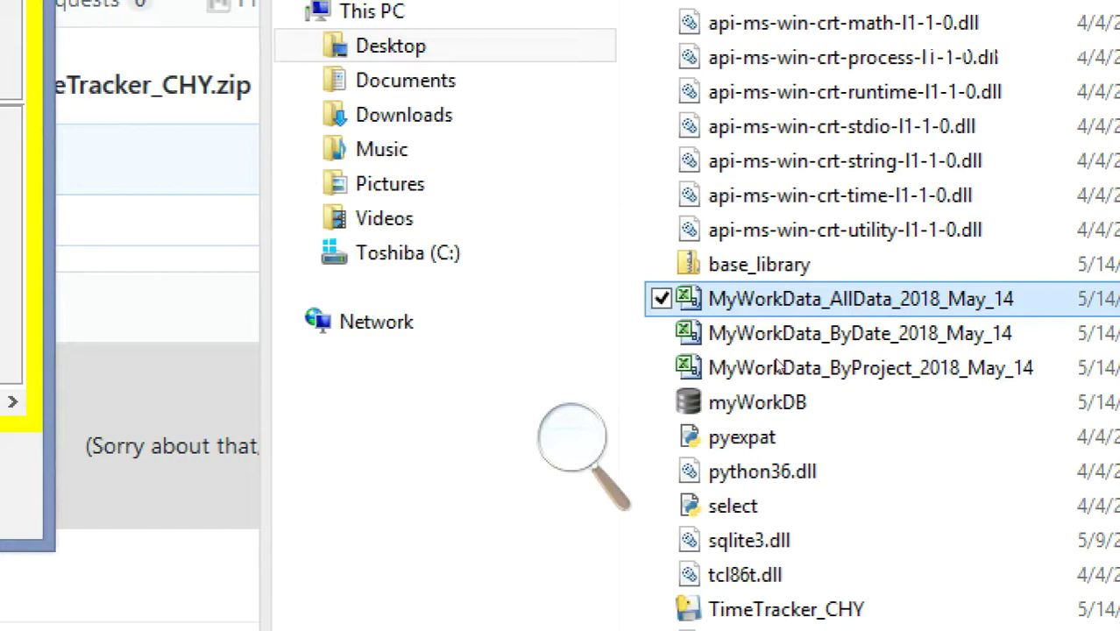
# - Select the three exported MyWorkData files in the program's folder, open MyWorkData_ByProject_2018_May_14 in Excel to check it, and close it
pyautogui.keyDown('shift'); pyautogui.click(775, 354); pyautogui.keyUp('shift')
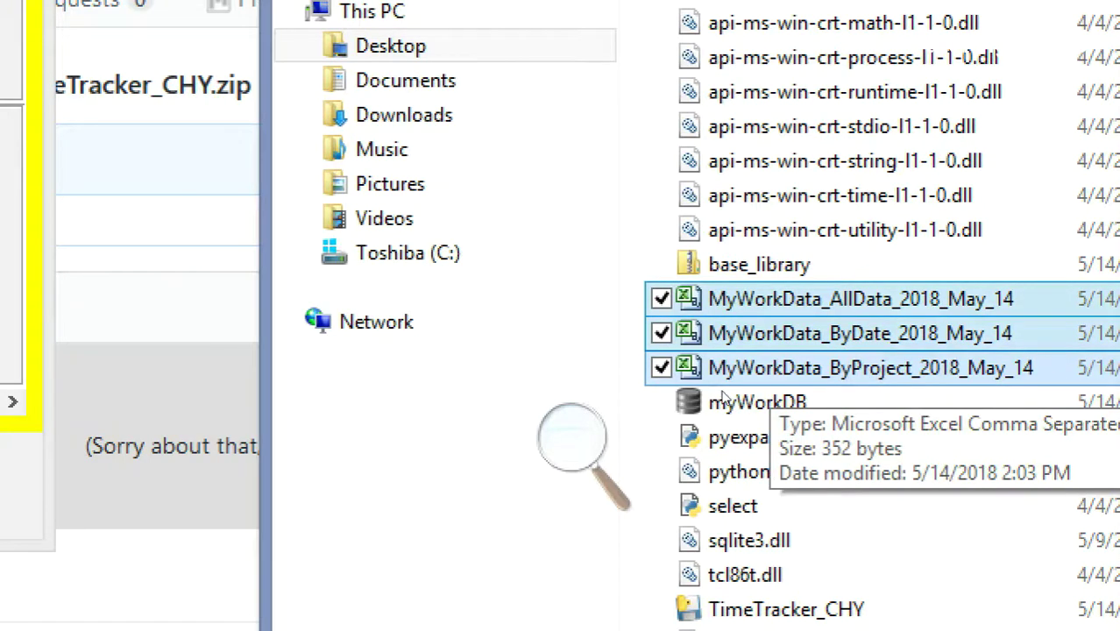
pyautogui.doubleClick(719, 368)
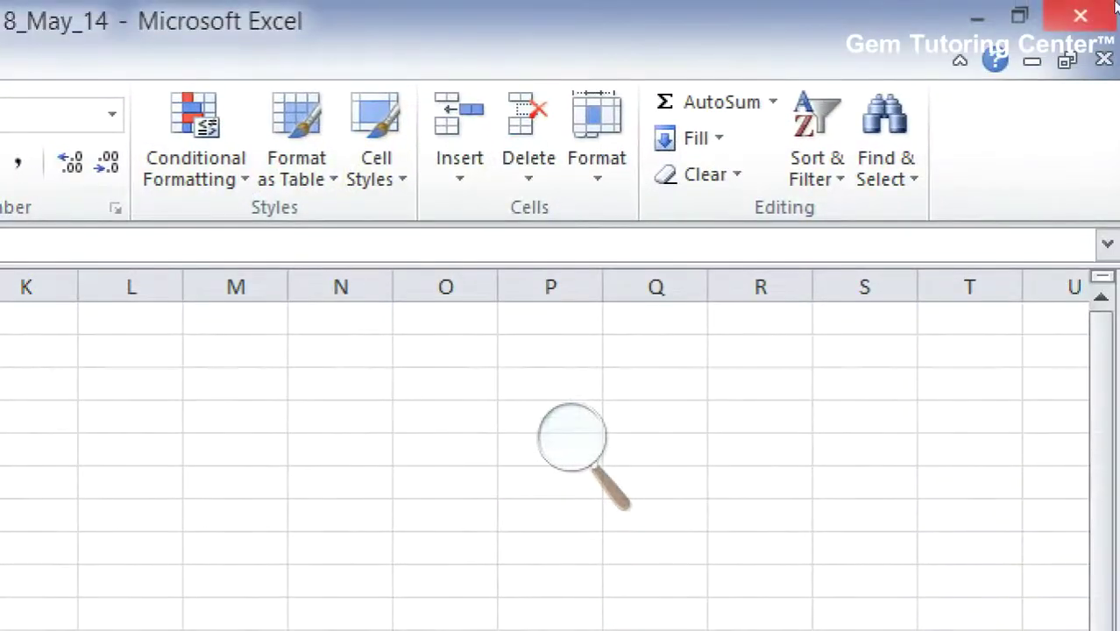
pyautogui.click(1106, 13)
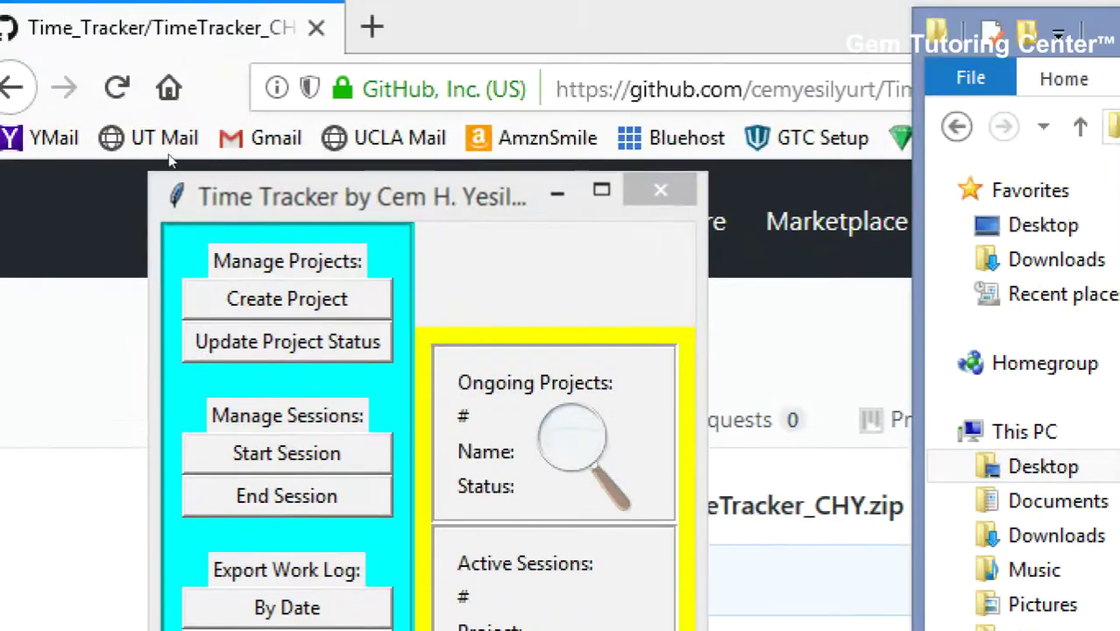
# - Create a new project named "Third Project" in Time Tracker
pyautogui.click(300, 71)
pyautogui.write('Thi')
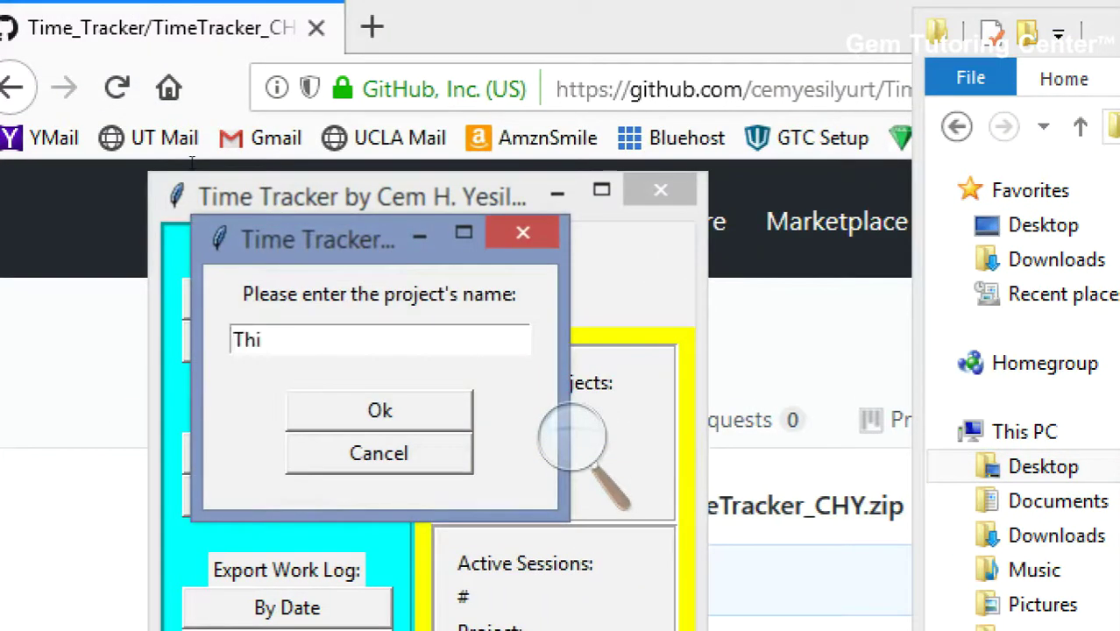
pyautogui.write('rd Project')
pyautogui.press('Return')
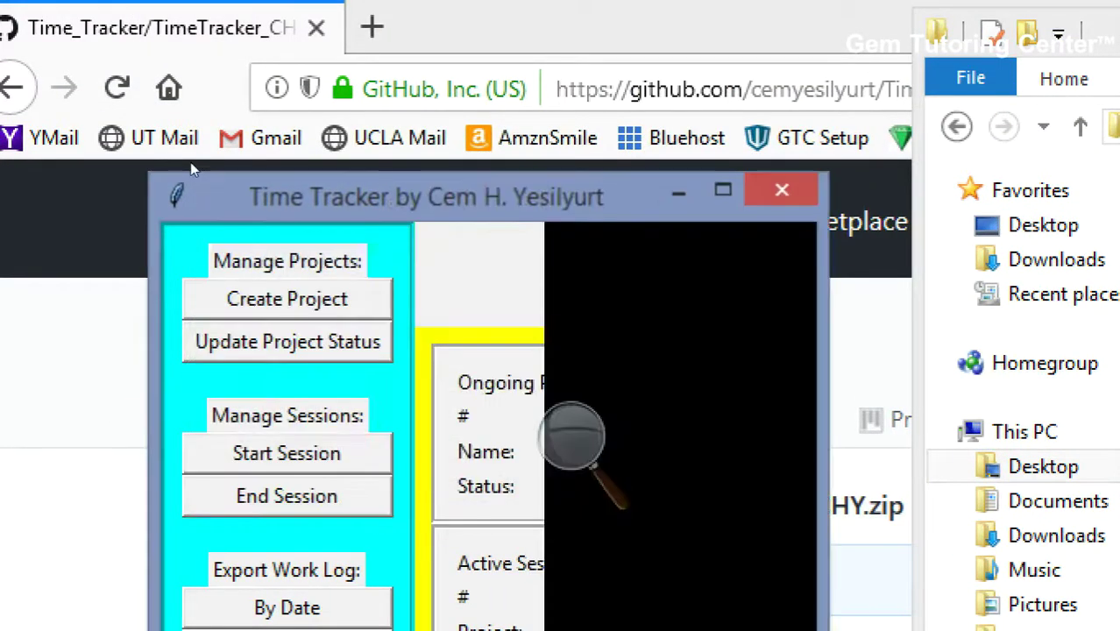
# - Create another project named "Fourth Project"
pyautogui.press('space')
pyautogui.write('Fourth ')
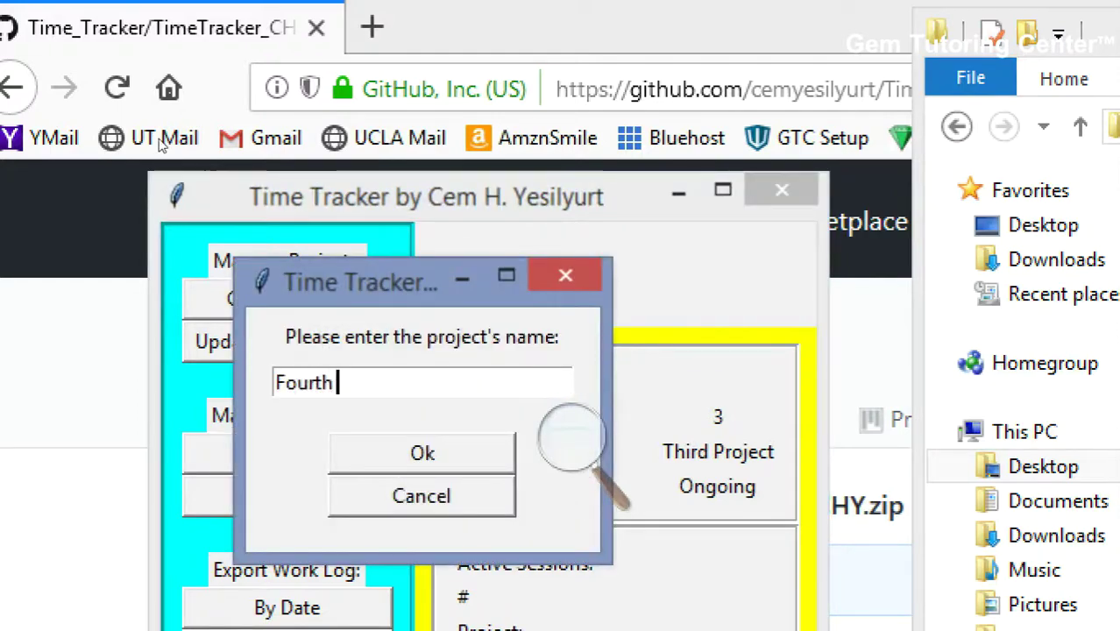
pyautogui.write('Project')
pyautogui.press('Return')
# - Update the status of Third Project to Finished
pyautogui.press('Tab')
pyautogui.press('space')
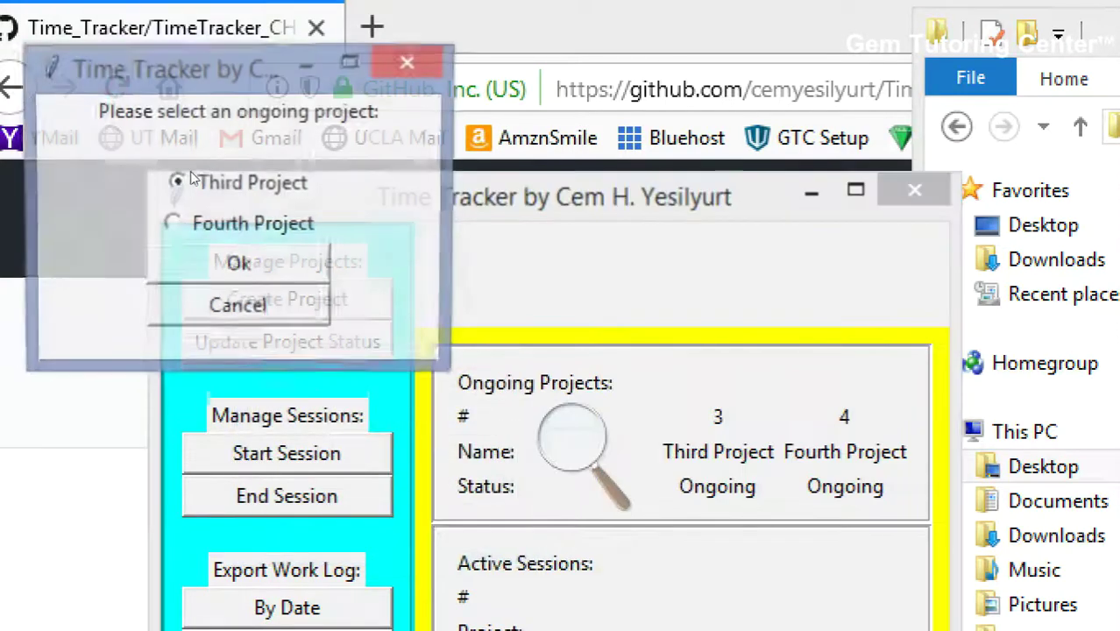
pyautogui.press('Tab')
pyautogui.press('space')
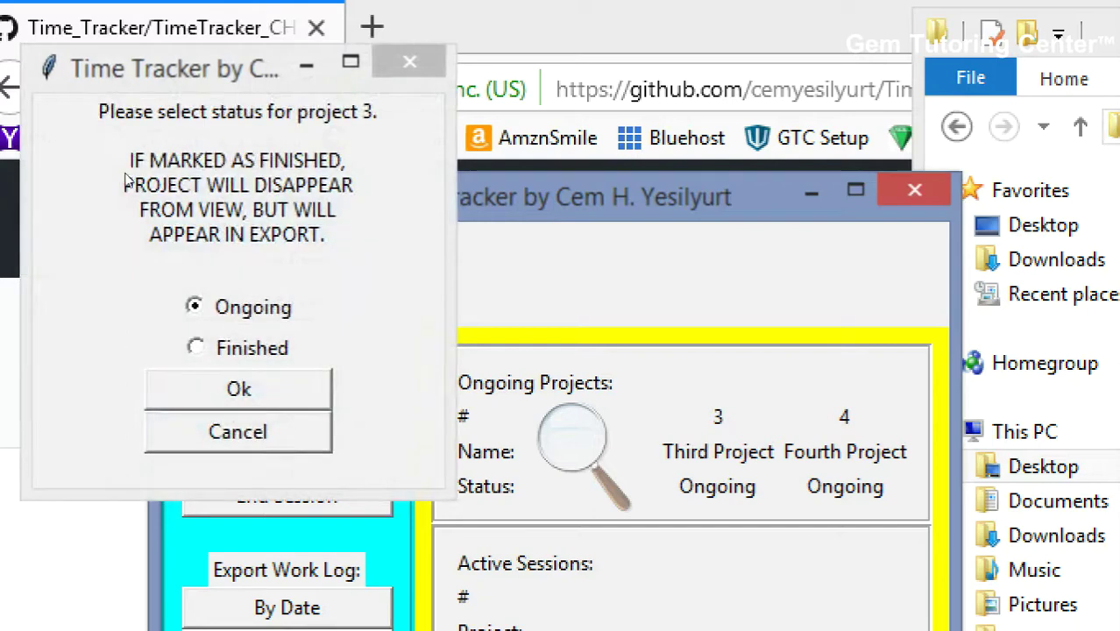
pyautogui.press('Tab')
pyautogui.press('space')
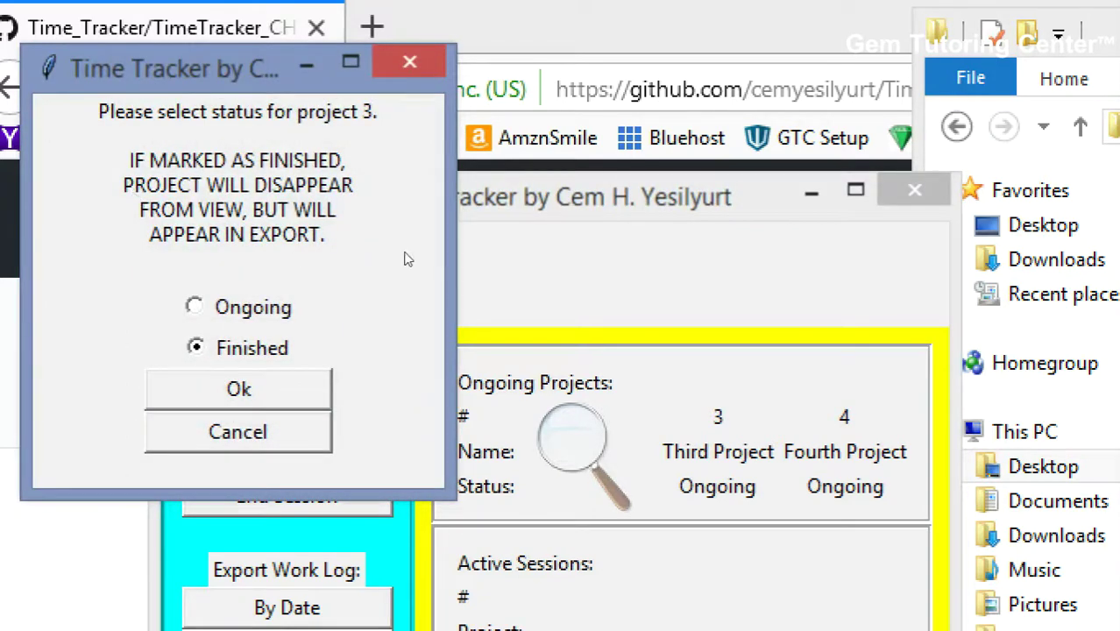
pyautogui.press('Tab')
pyautogui.press('space')
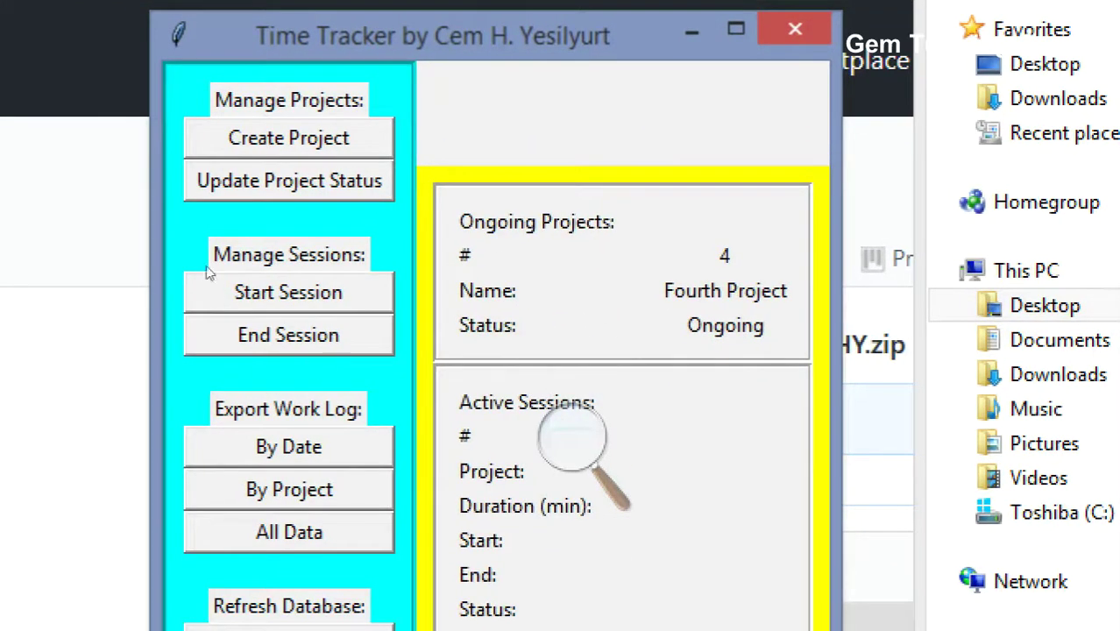
# - Start a work session for Fourth Project and end active session 4, dismissing the recording message
pyautogui.click(211, 329)
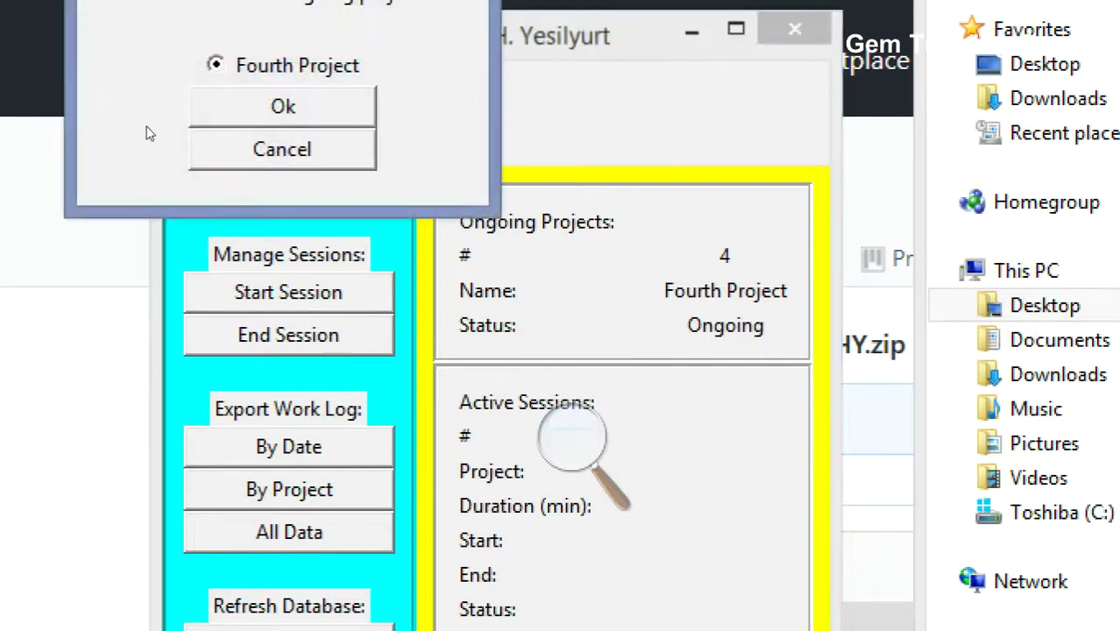
pyautogui.press('space')
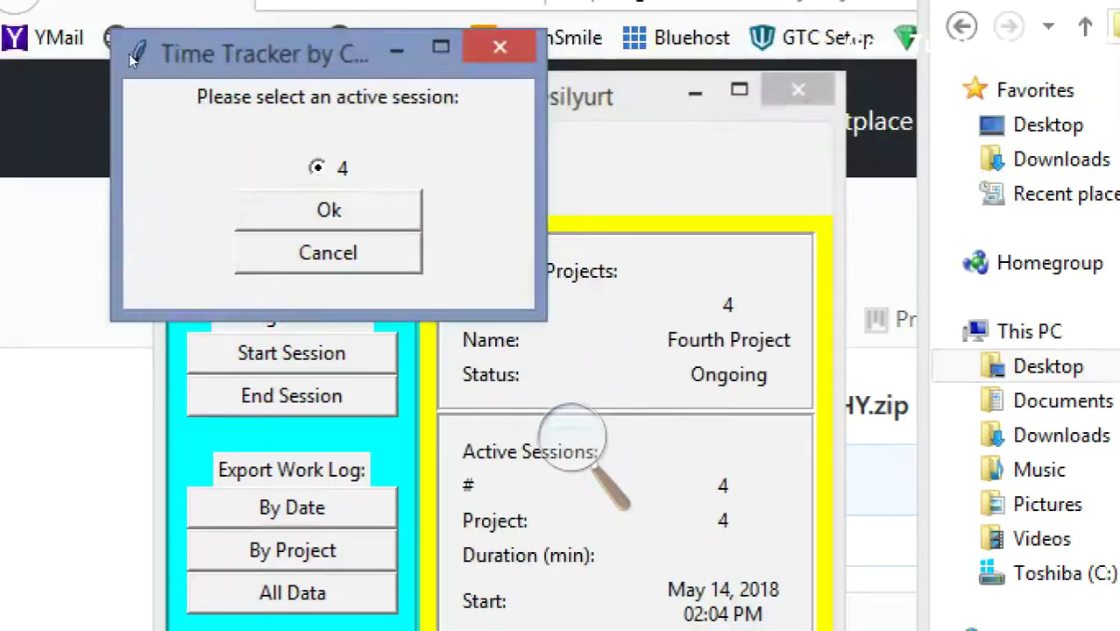
pyautogui.click(328, 213)
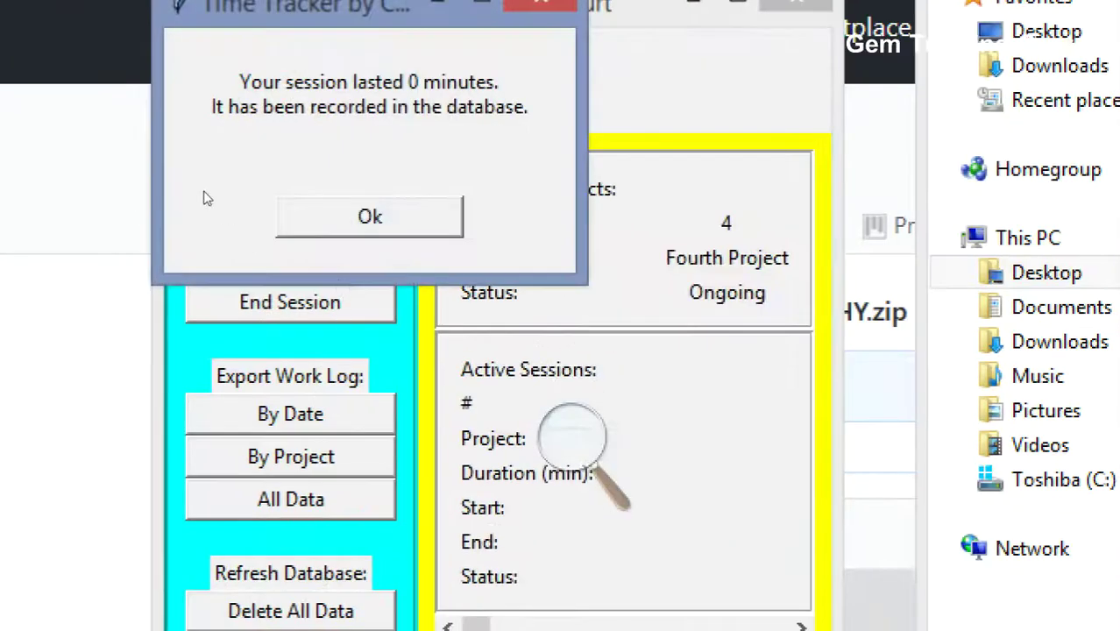
pyautogui.press('Return')
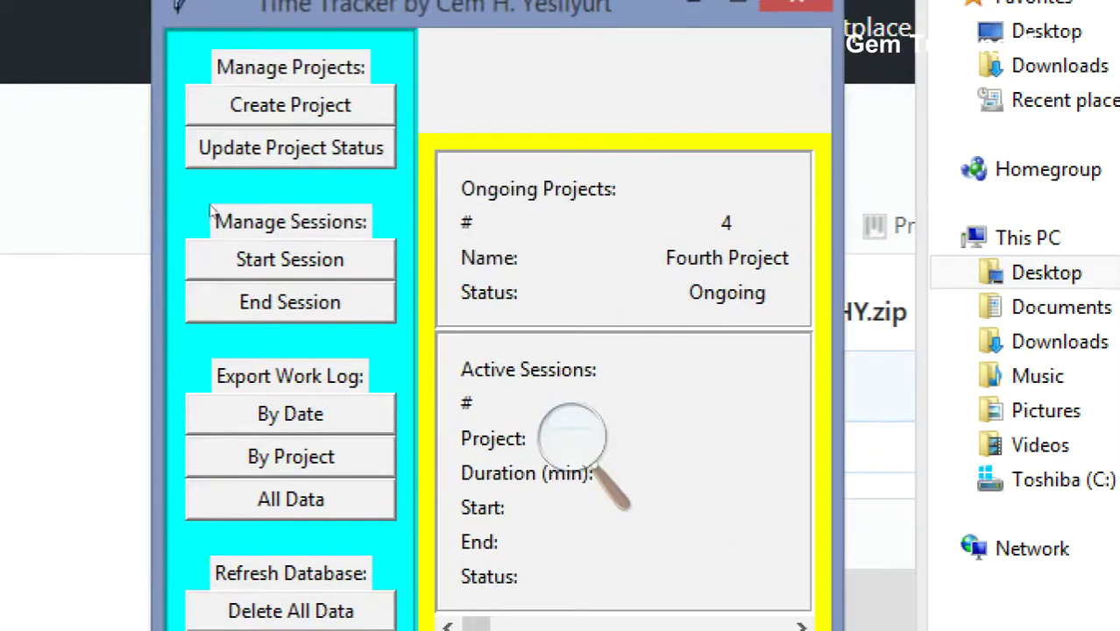